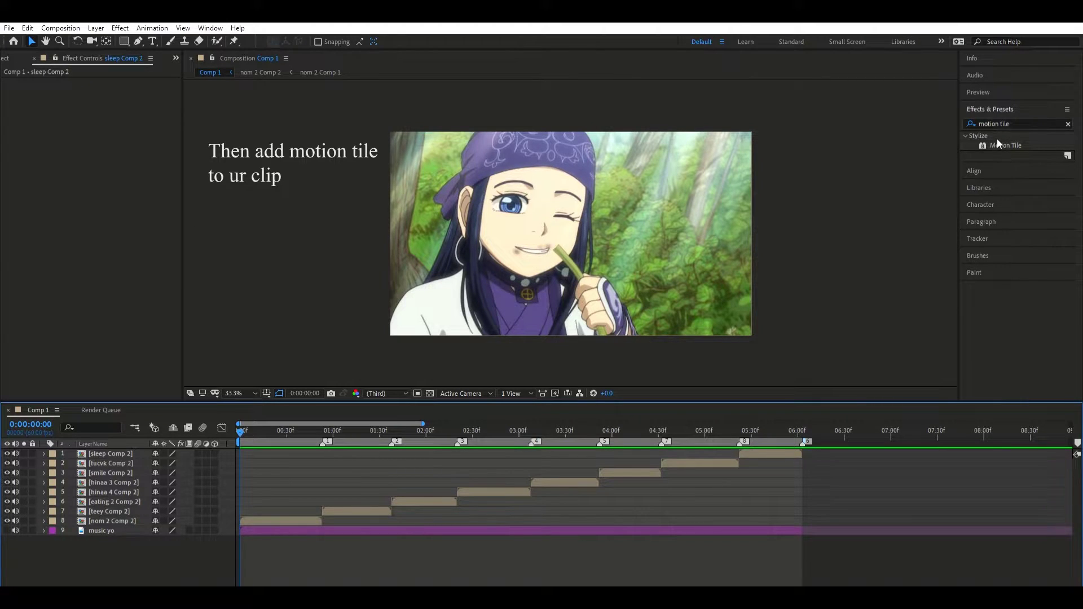
Apply Motion Tile to nom 2 Comp 2 with 500 × 500 output and Mirror Edges enabled.
left_click_drag(997, 142, 283, 509)
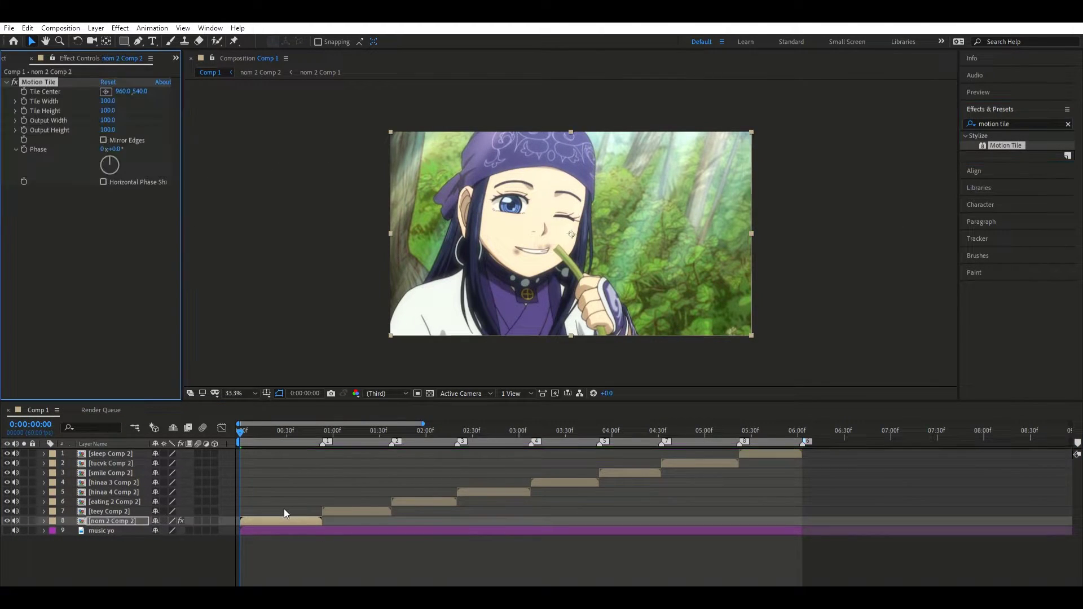
left_click(107, 130)
type("500")
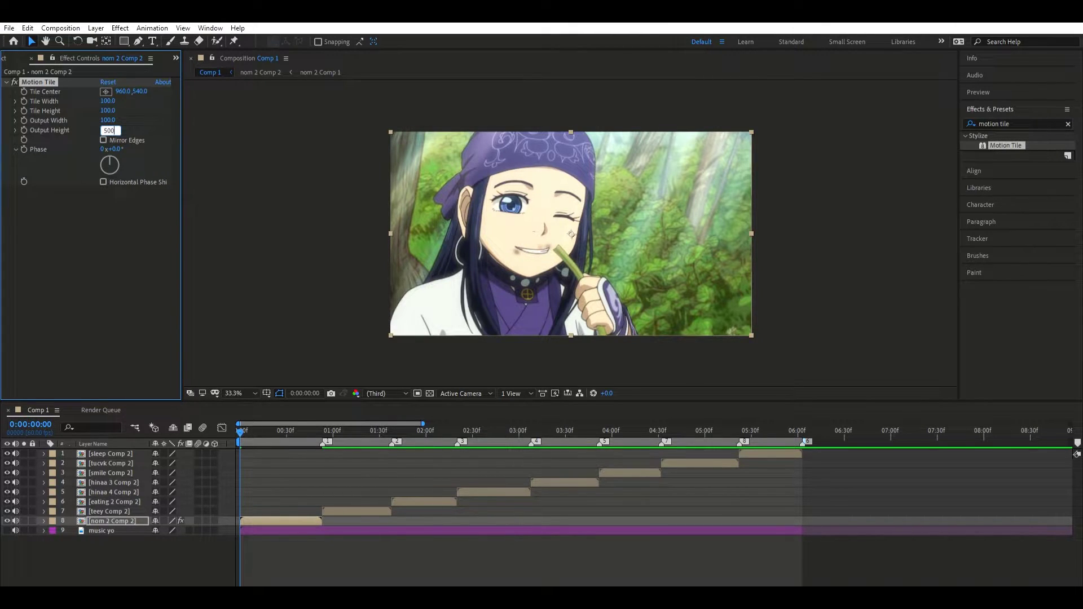
left_click(109, 120)
key("Return")
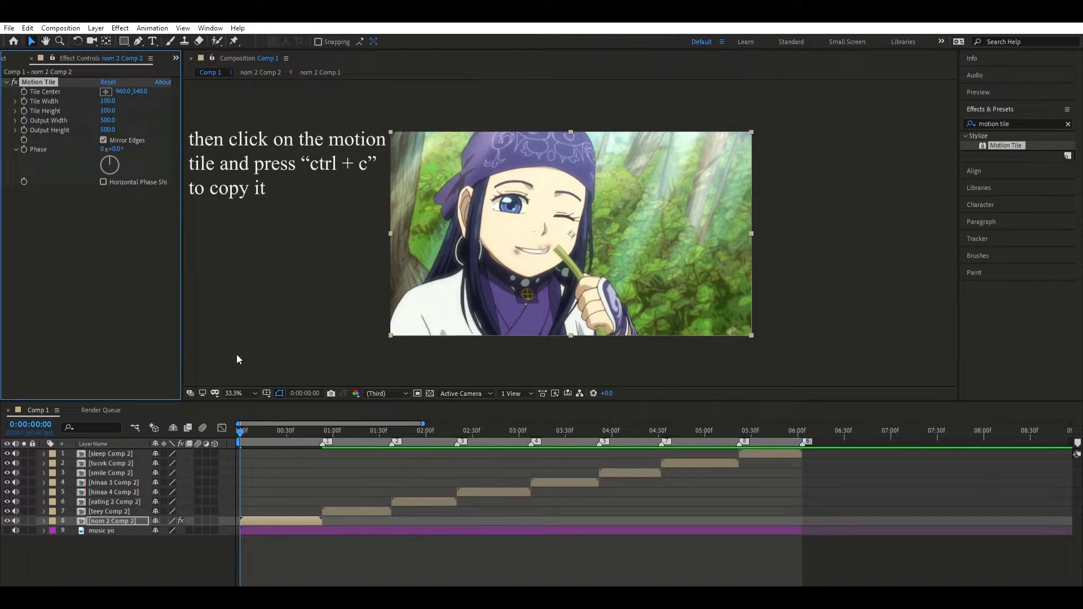
Copy the Motion Tile effect and paste it onto every clip layer from teey Comp 2 to sleep Comp 2.
left_click(372, 509)
key("ctrl+v")
left_click(423, 501)
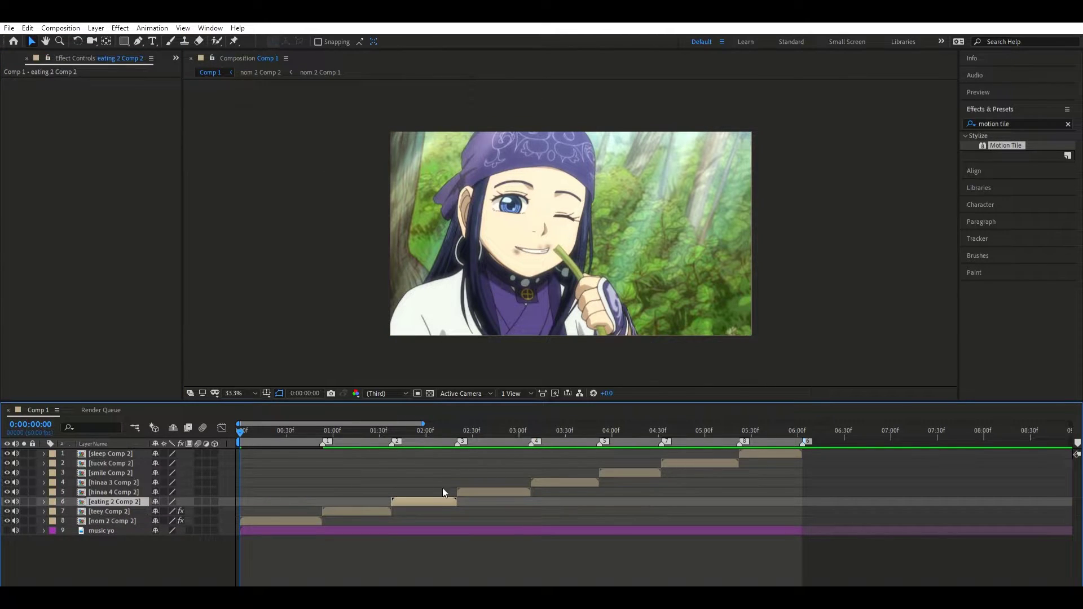
key("ctrl+v")
left_click(488, 490)
key("ctrl+v")
left_click(550, 482)
key("ctrl+v")
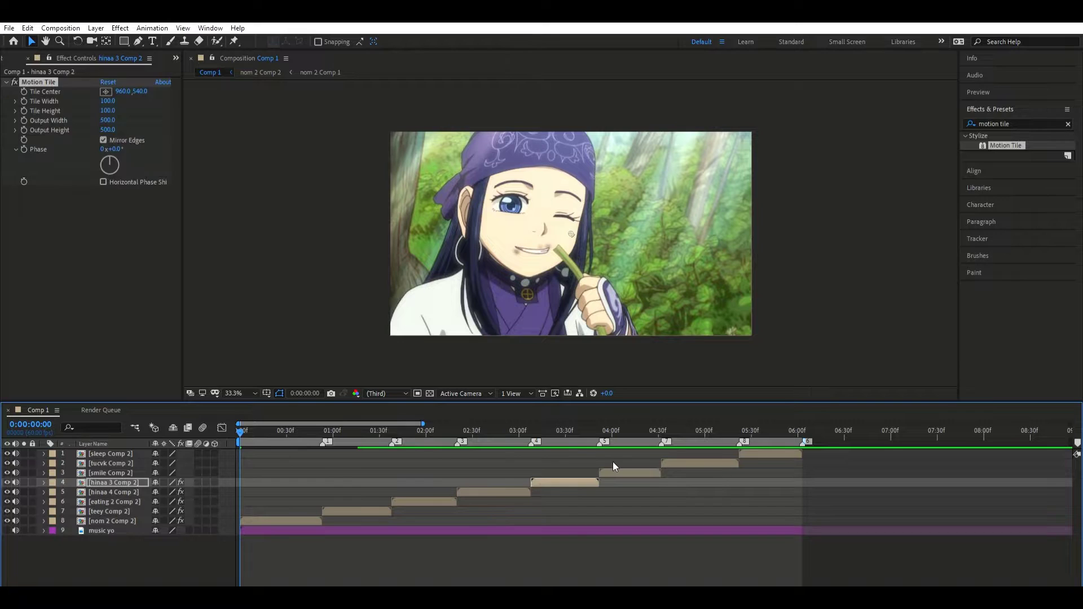
left_click(615, 473)
key("ctrl+v")
left_click(699, 463)
key("ctrl+v")
left_click(767, 454)
key("ctrl+v")
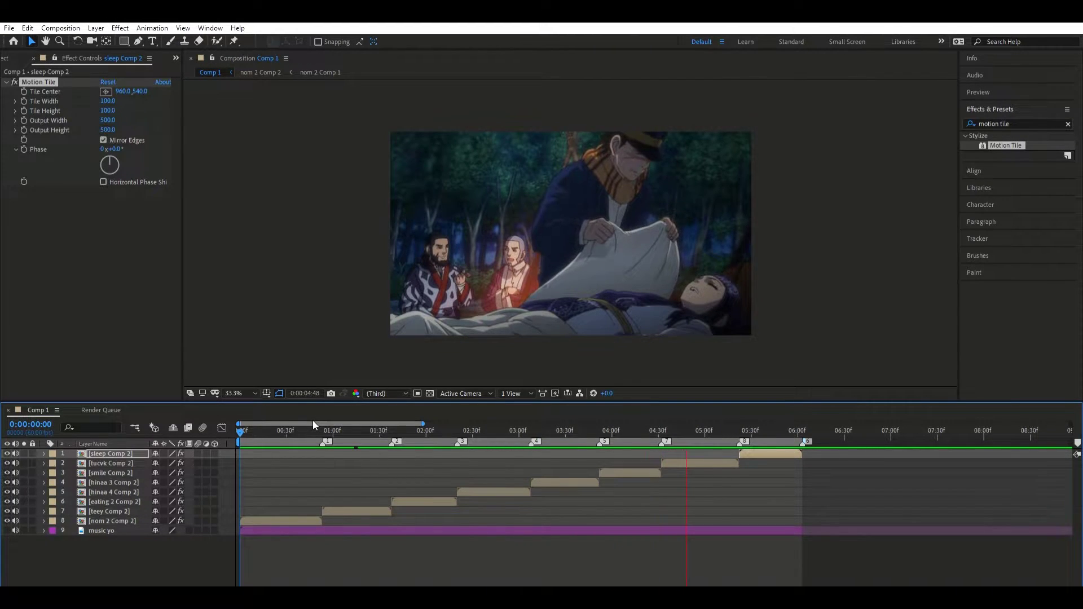
Add Scale keyframes to nom 2 Comp 2 at its first frame, middle and last frame.
key("space")
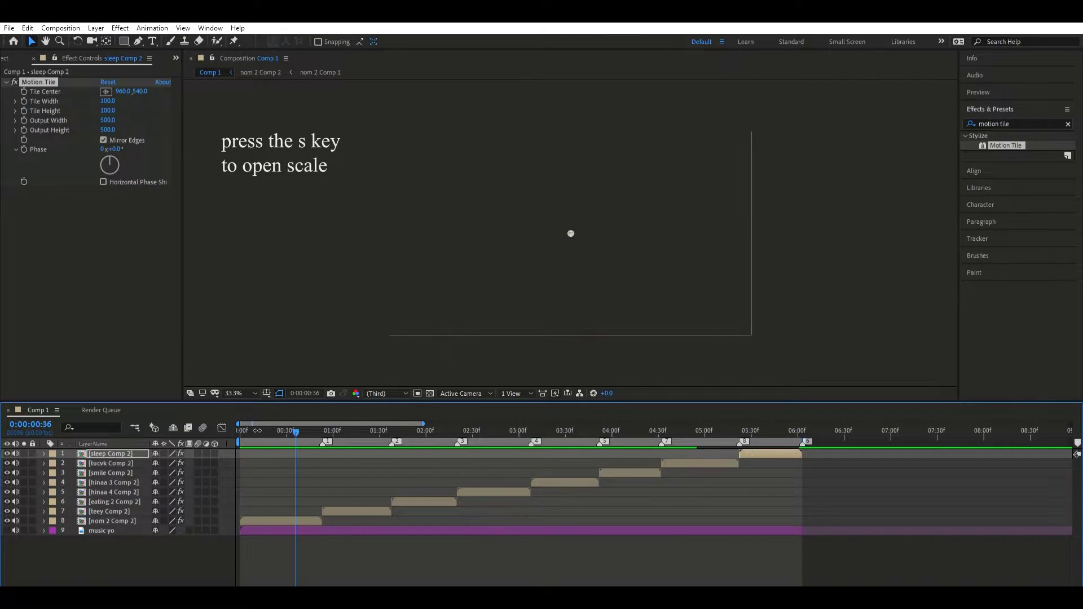
left_click(303, 519)
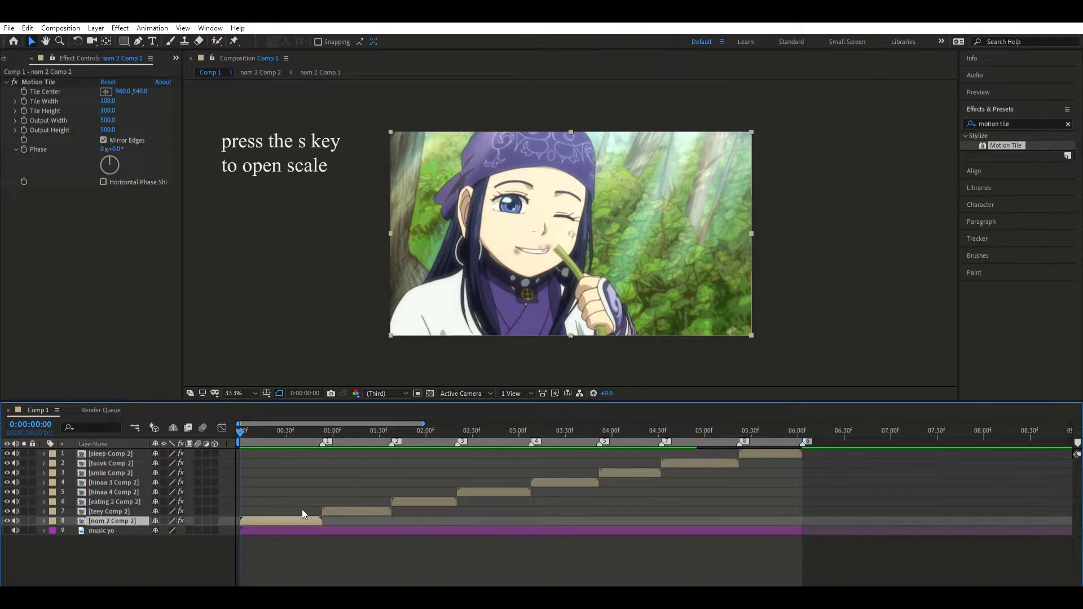
key("s")
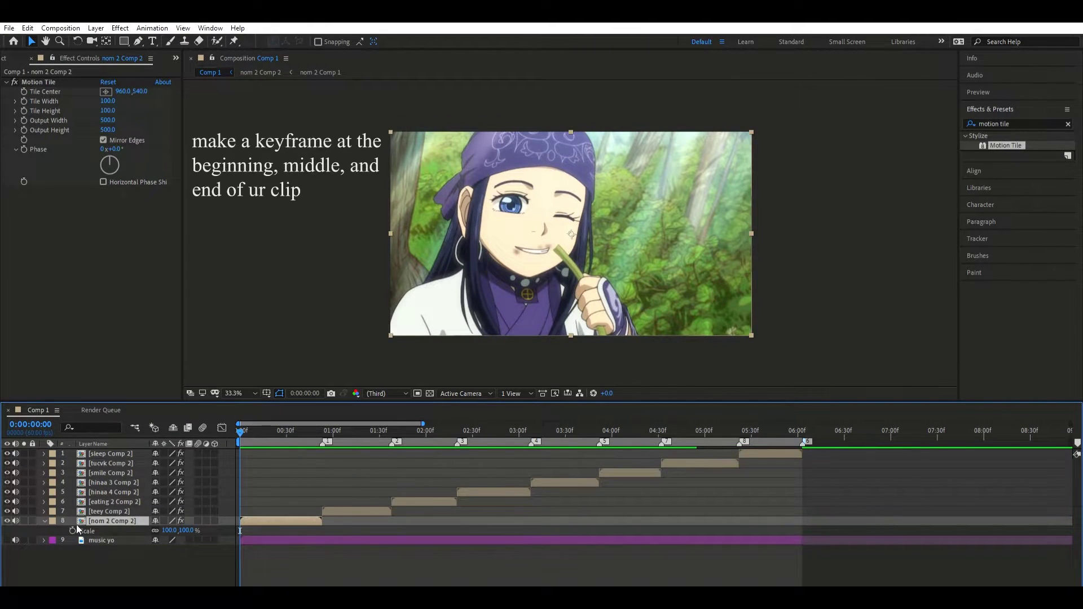
left_click(73, 531)
left_click_drag(423, 423, 323, 425)
left_click(327, 431)
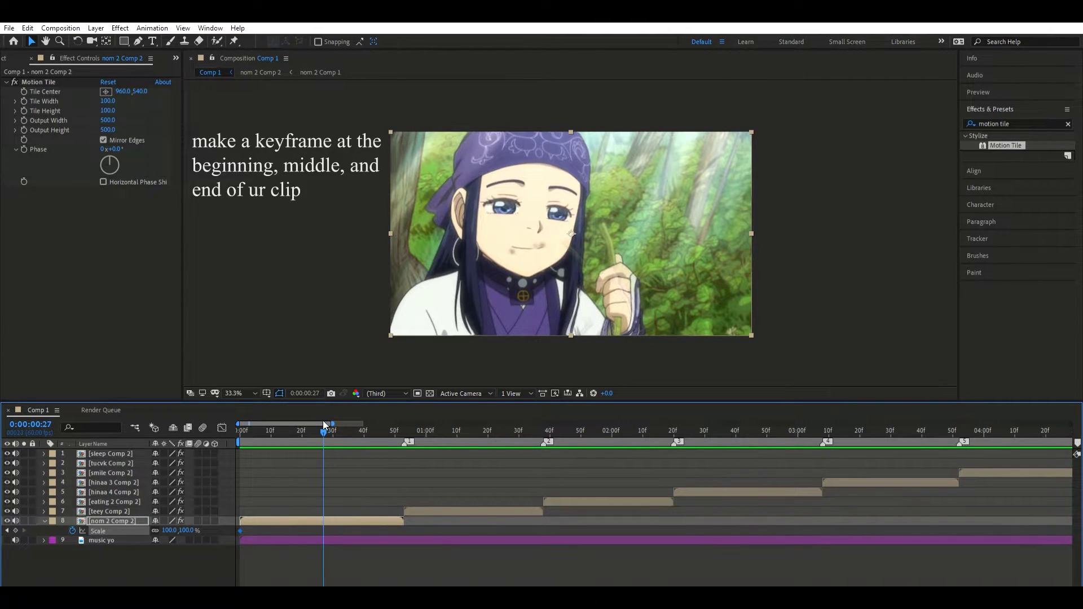
left_click(404, 430)
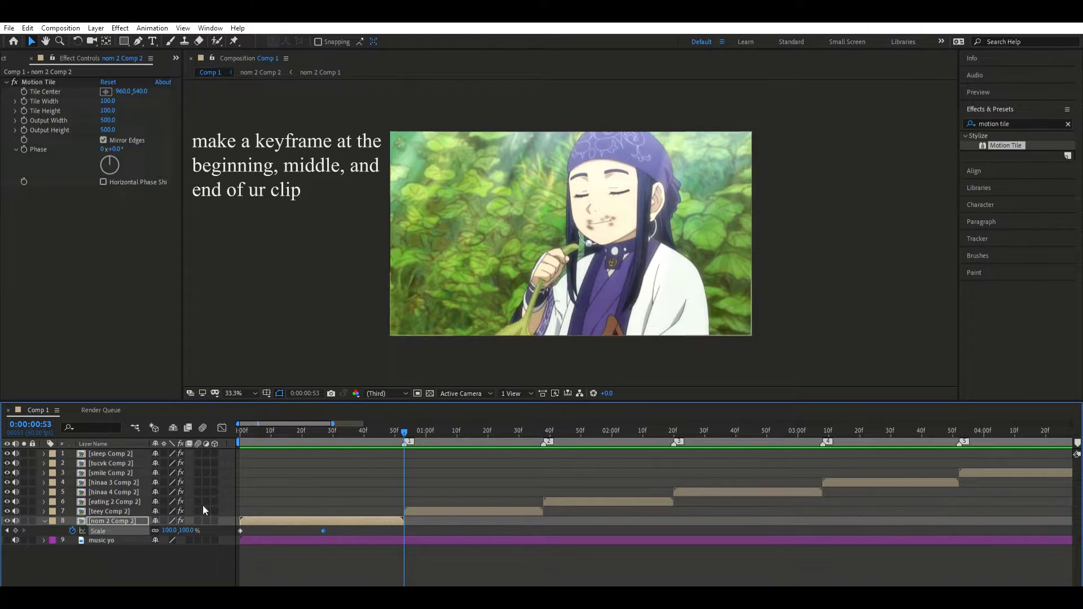
left_click(7, 531)
left_click(8, 530)
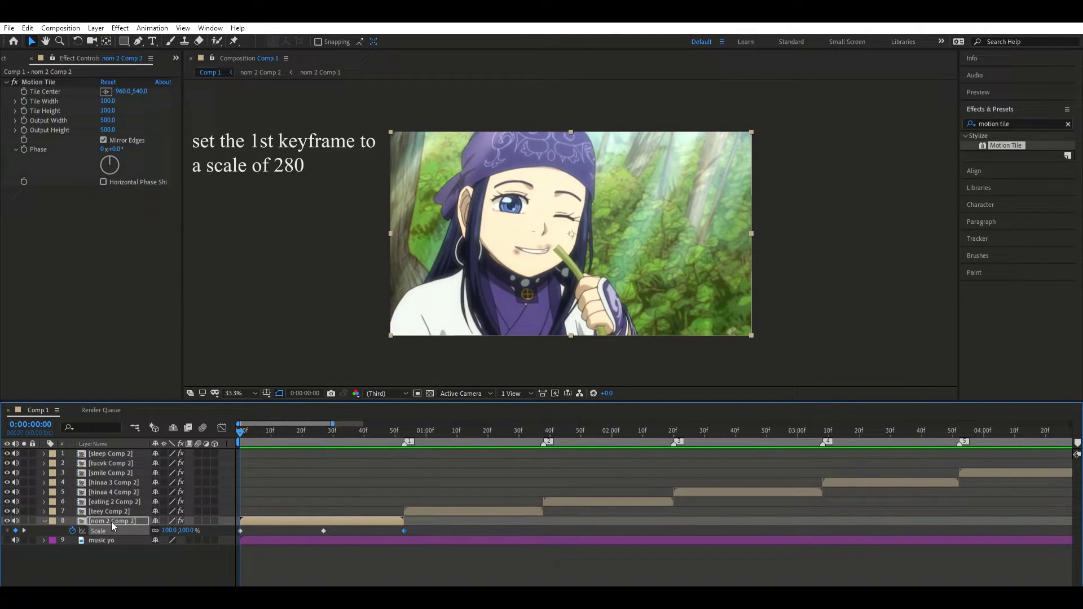
Set the three Scale keyframes to 280, 105 and 280.
left_click(169, 530)
type("0")
key("Return")
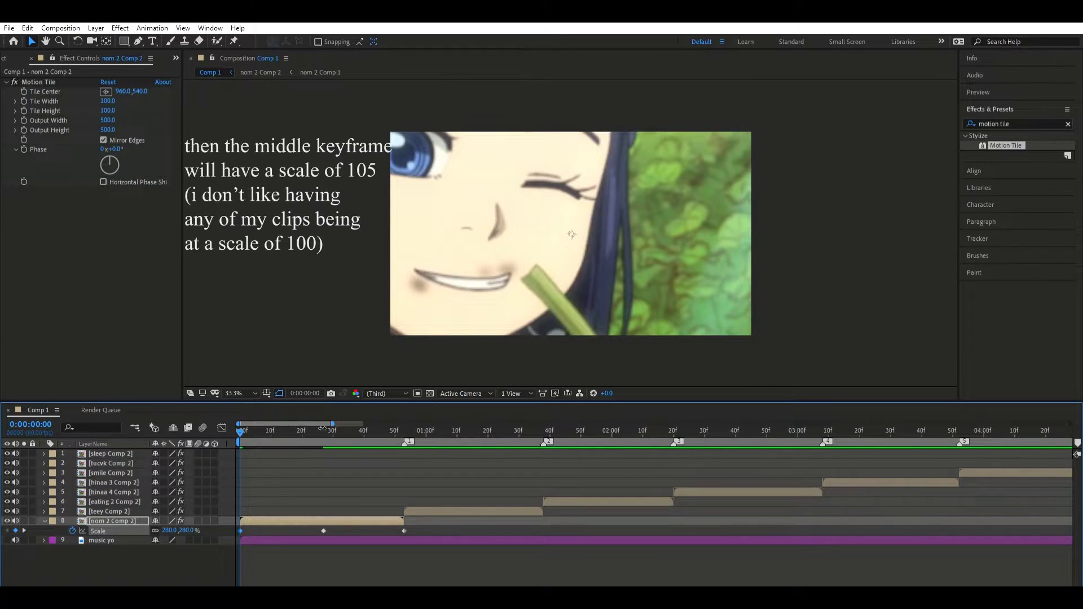
left_click(327, 429)
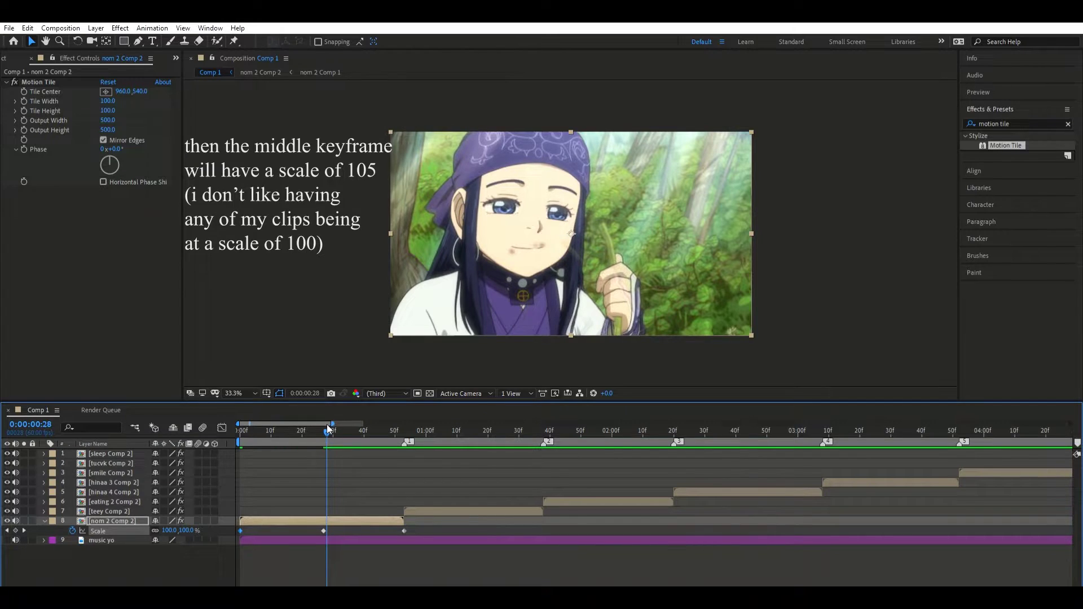
left_click_drag(328, 426, 325, 426)
left_click(191, 526)
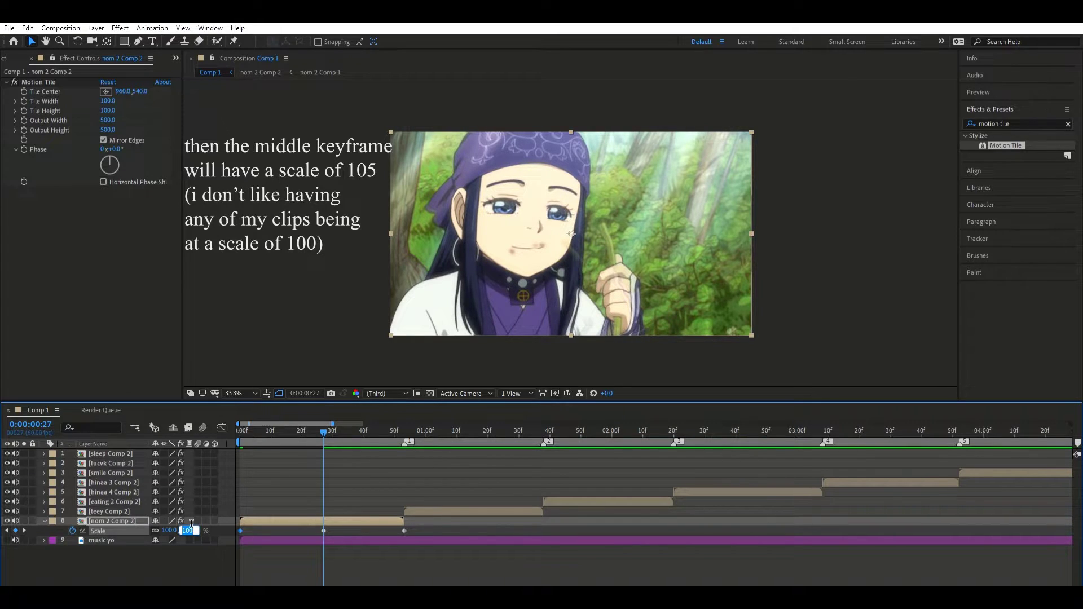
type("105")
key("Return")
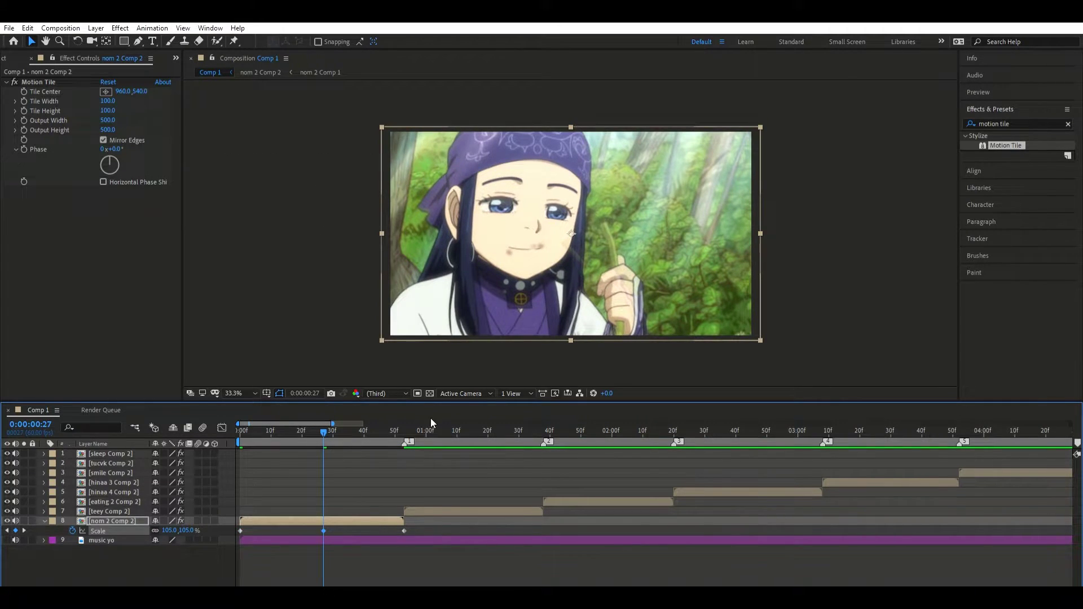
left_click(404, 420)
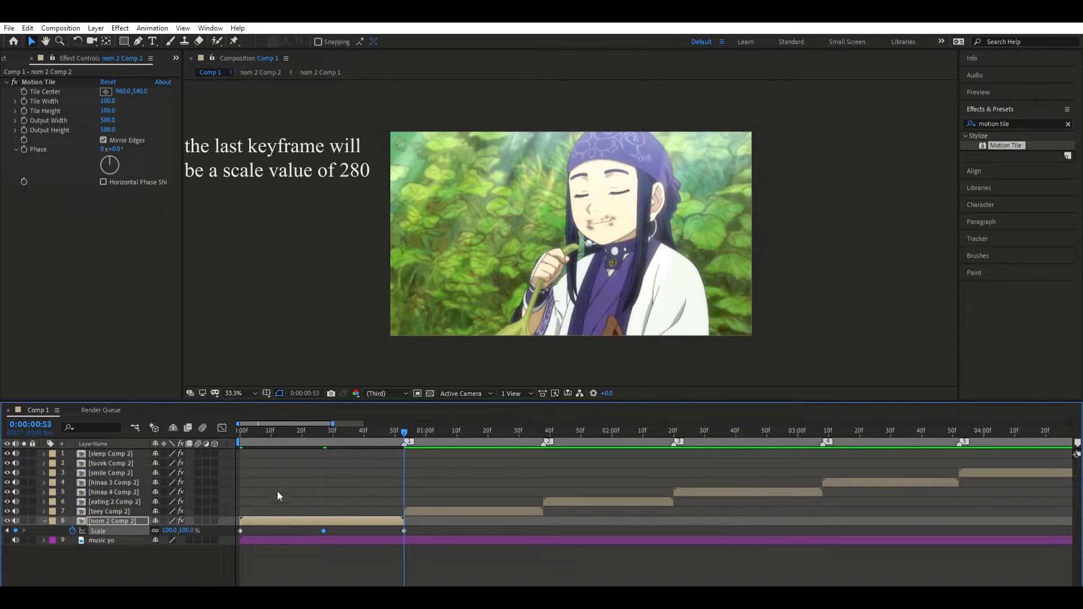
left_click(188, 530)
type("280")
key("Return")
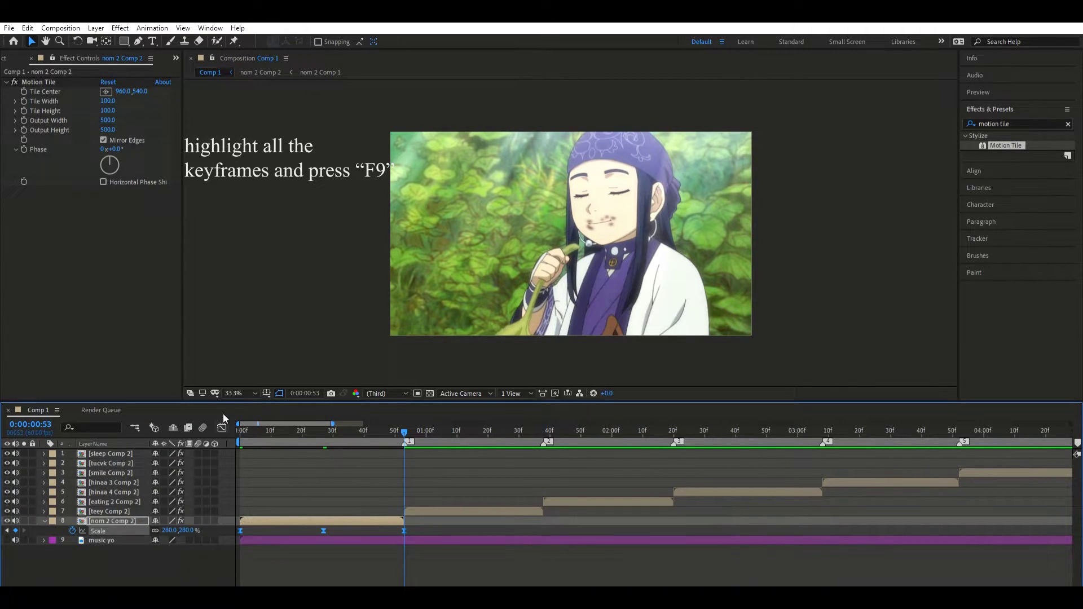
Shape the scale value curve to drop quickly, linger near 105, then ramp sharply to 280.
left_click(222, 428)
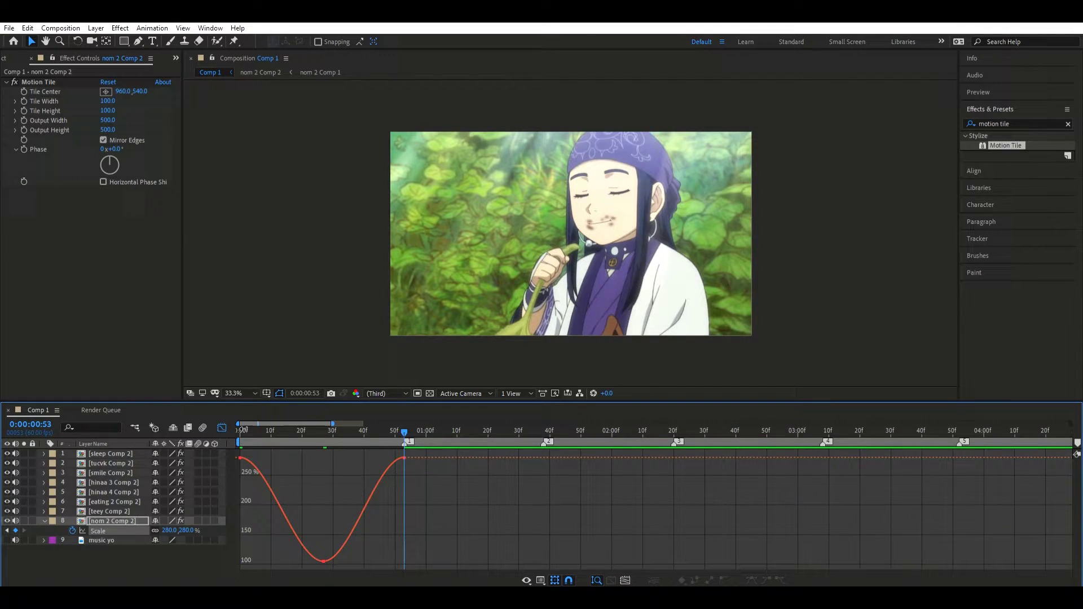
left_click(273, 478)
mouse_move(267, 457)
left_mouse_down()
mouse_move(249, 514)
mouse_move(242, 501)
left_mouse_up()
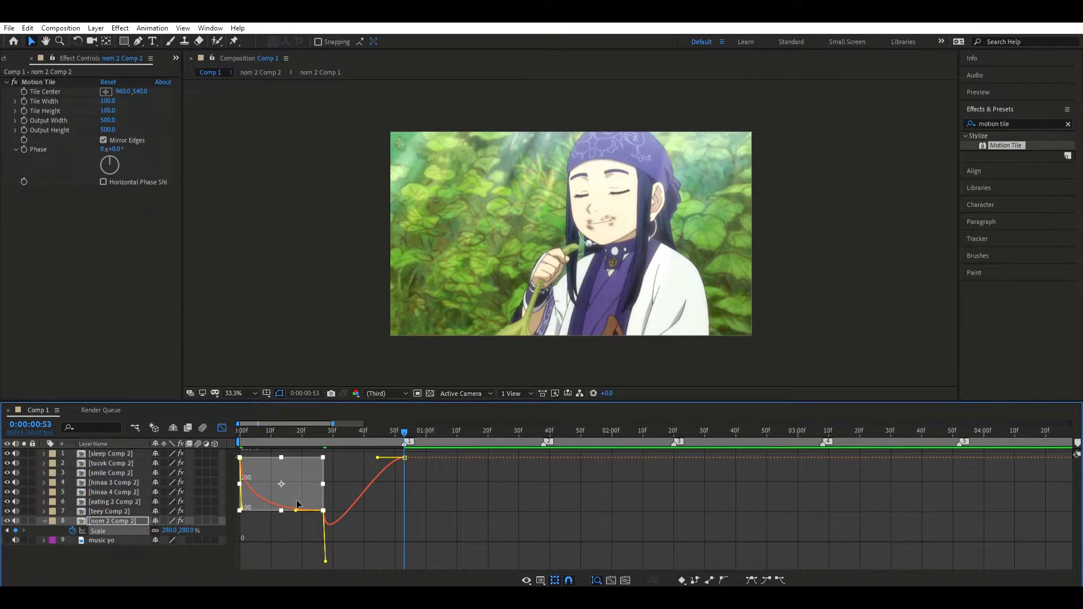
left_click_drag(296, 509, 257, 508)
left_click_drag(377, 457, 402, 504)
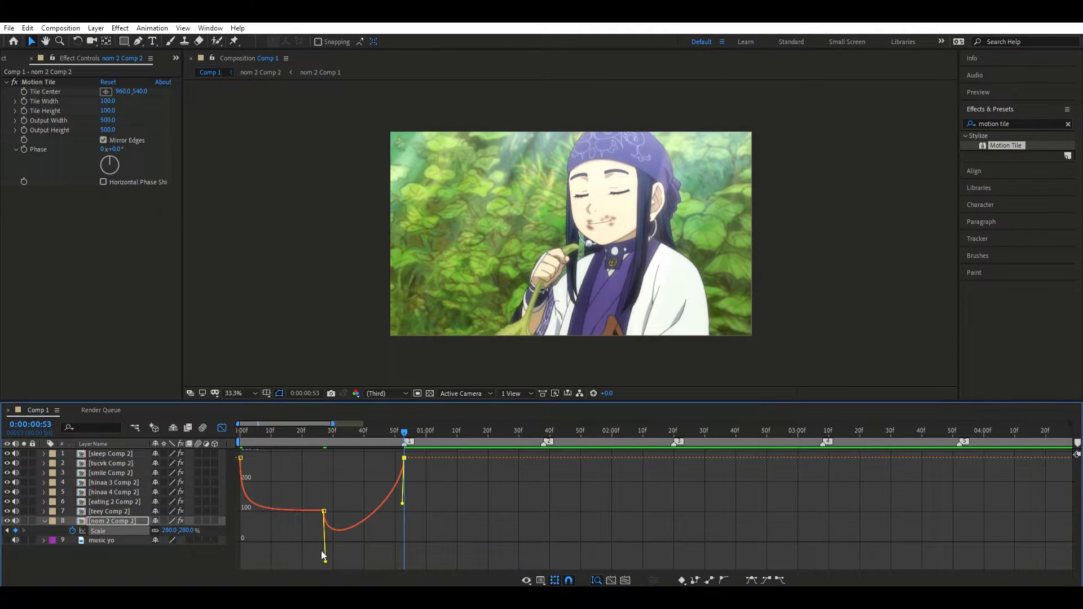
left_click_drag(325, 559, 393, 556)
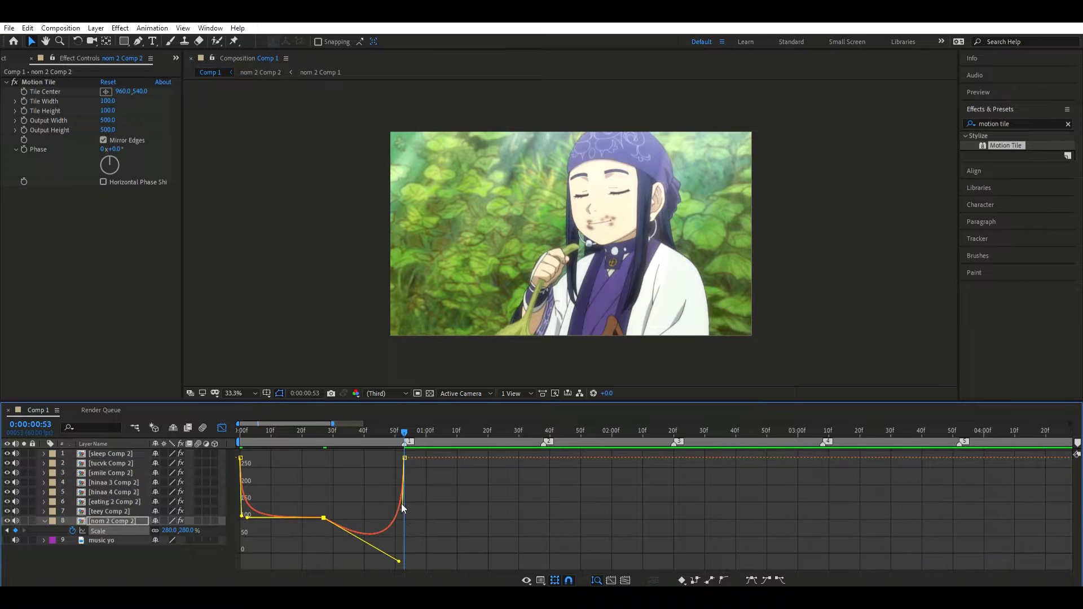
key("ctrl+z")
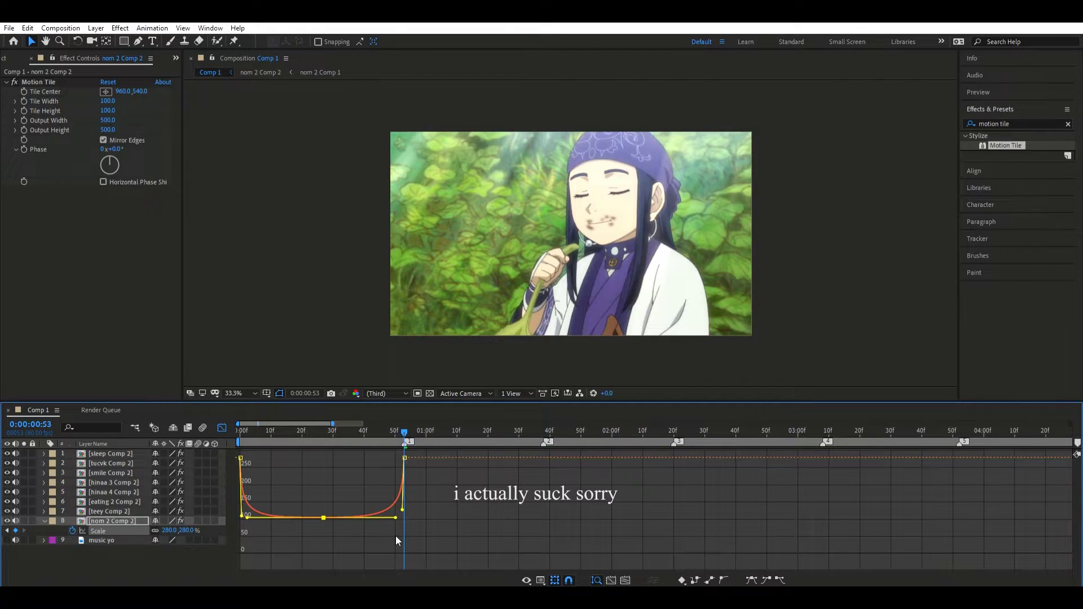
key("ctrl+shift+z")
key("ctrl+z")
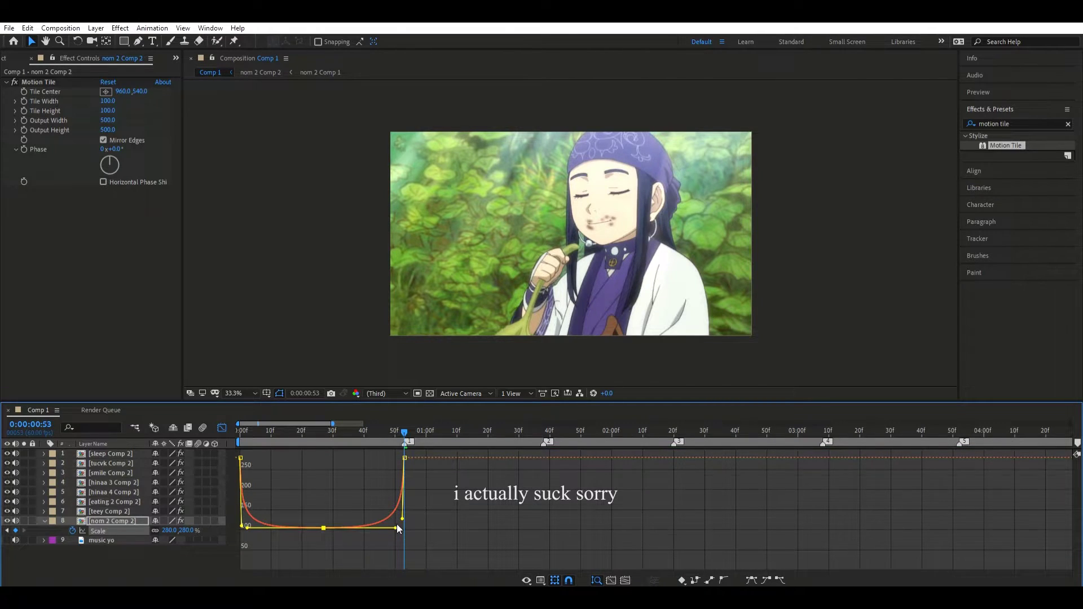
left_click_drag(402, 546, 402, 557)
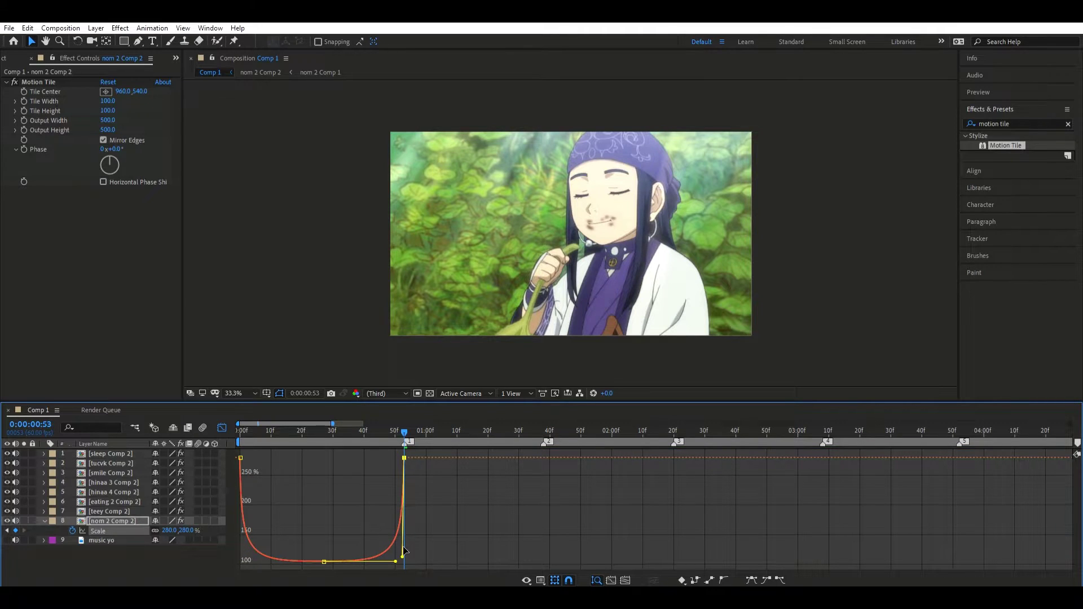
left_click(222, 428)
key("space")
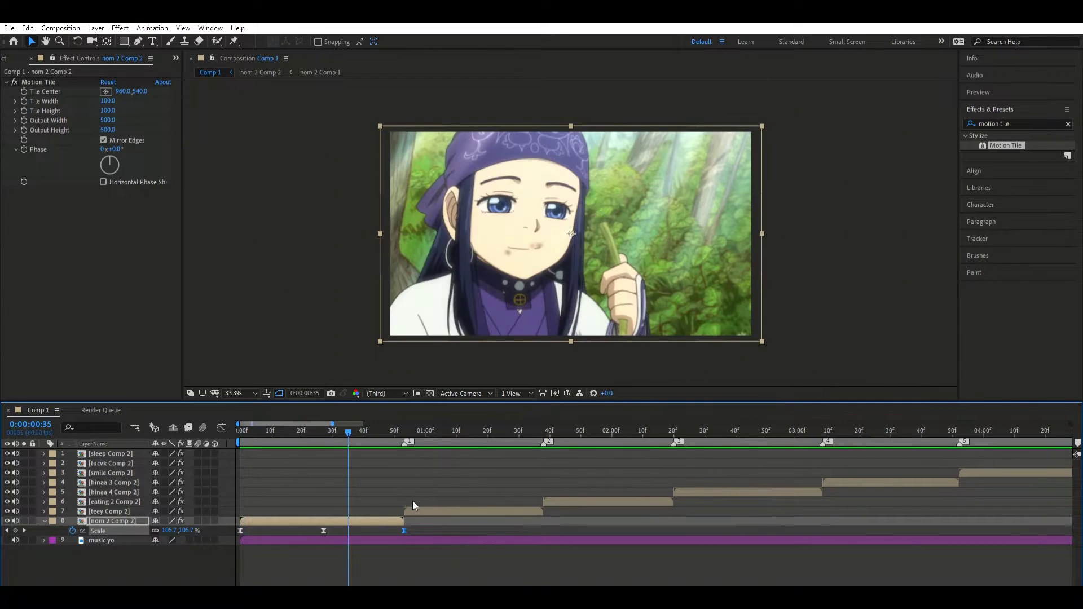
Add Scale keyframes to teey Comp 2 at 0:00:00:53, 0:00:01:16 and 0:00:01:38.
left_click(412, 510)
key("i")
key("s")
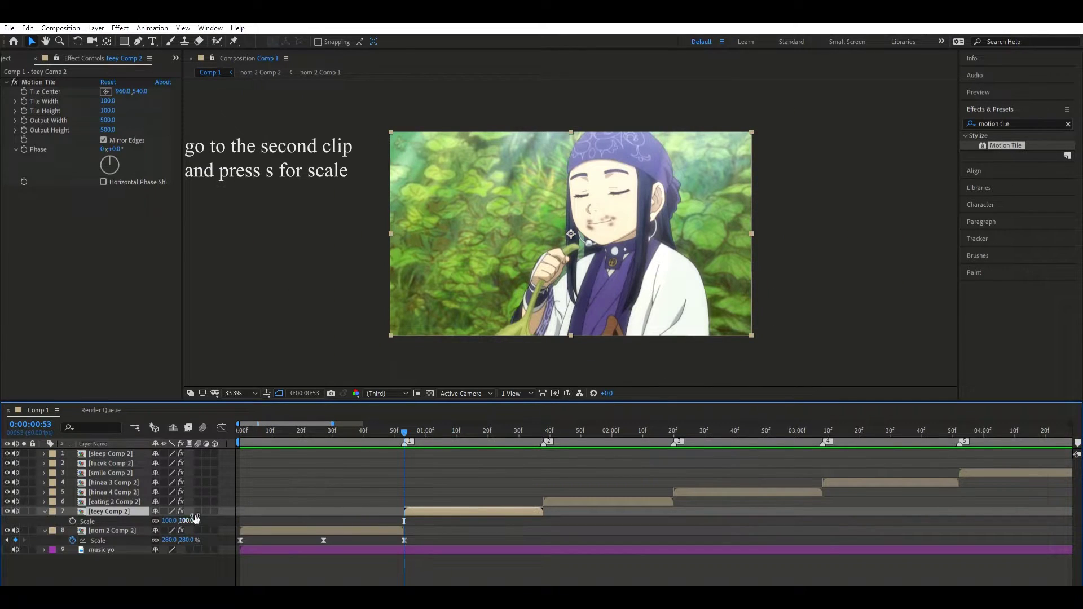
left_click(187, 521)
left_click(72, 520)
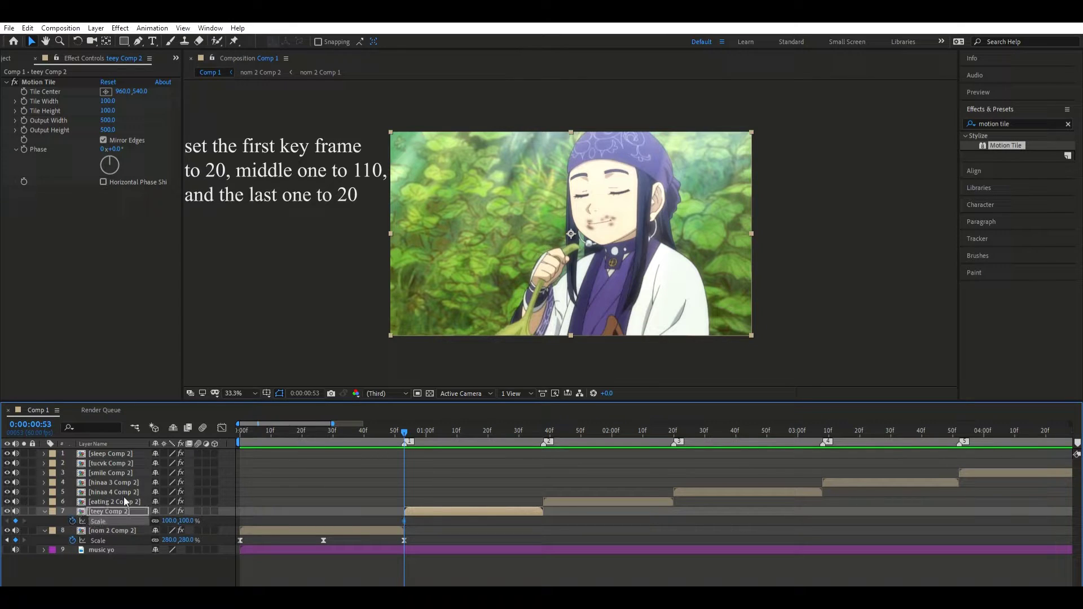
left_click_drag(466, 424, 477, 424)
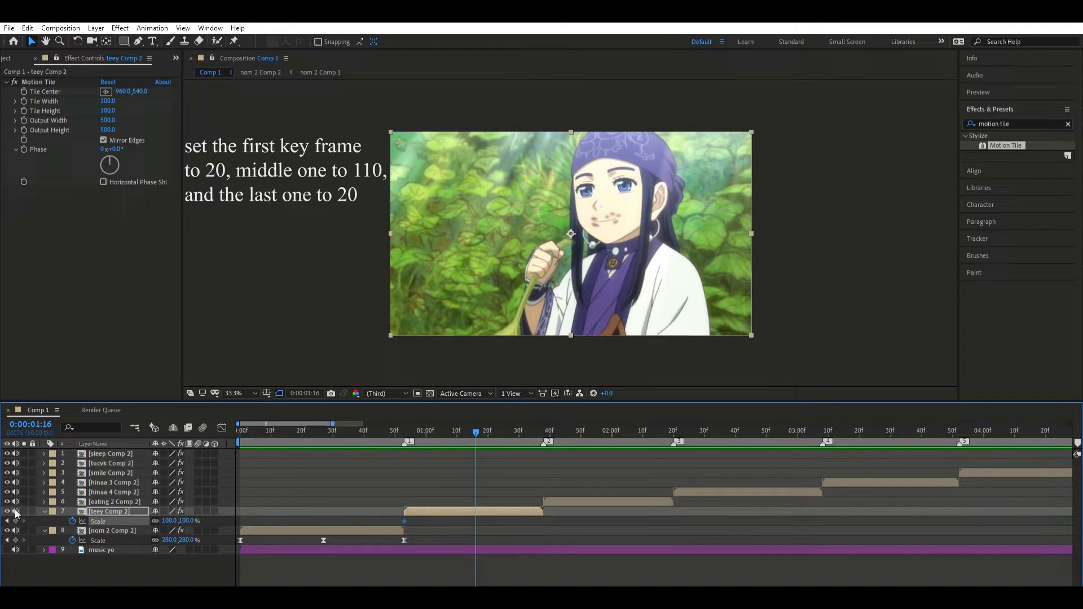
left_click(544, 427)
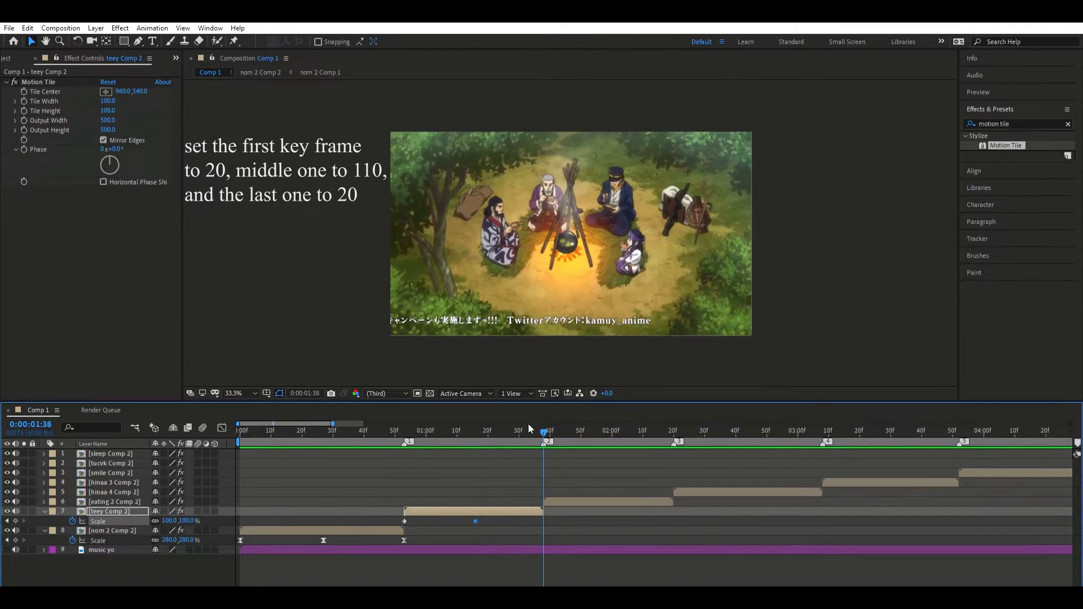
left_click(7, 521)
left_click(7, 521)
Set teey Comp 2's three Scale keyframes to 20, 110 and 20.
left_click(169, 521)
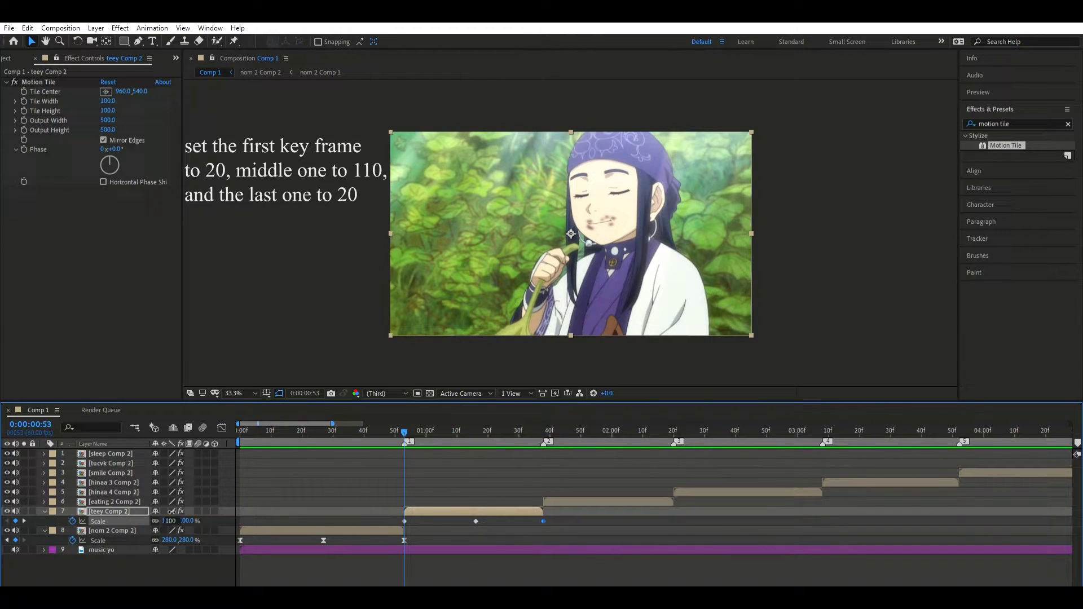
type("20")
key("Return")
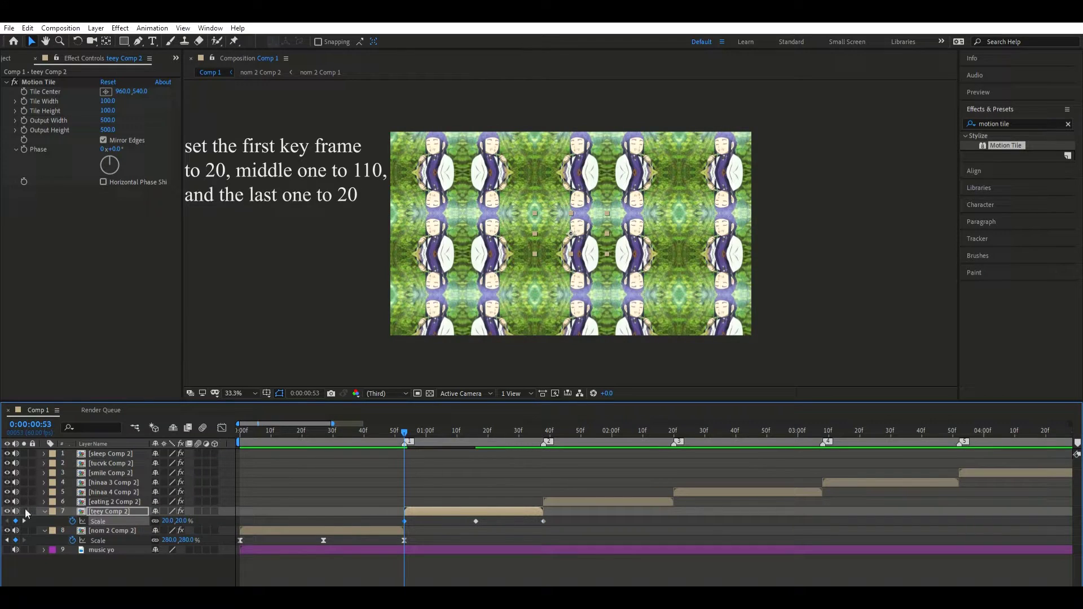
key("k")
left_click(171, 520)
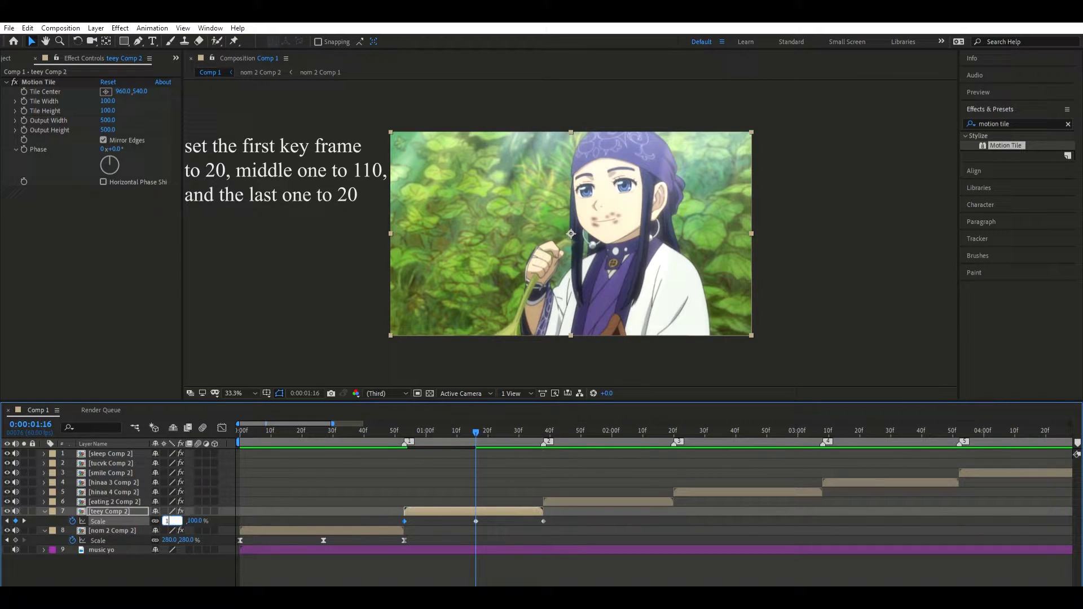
type("10")
key("Return")
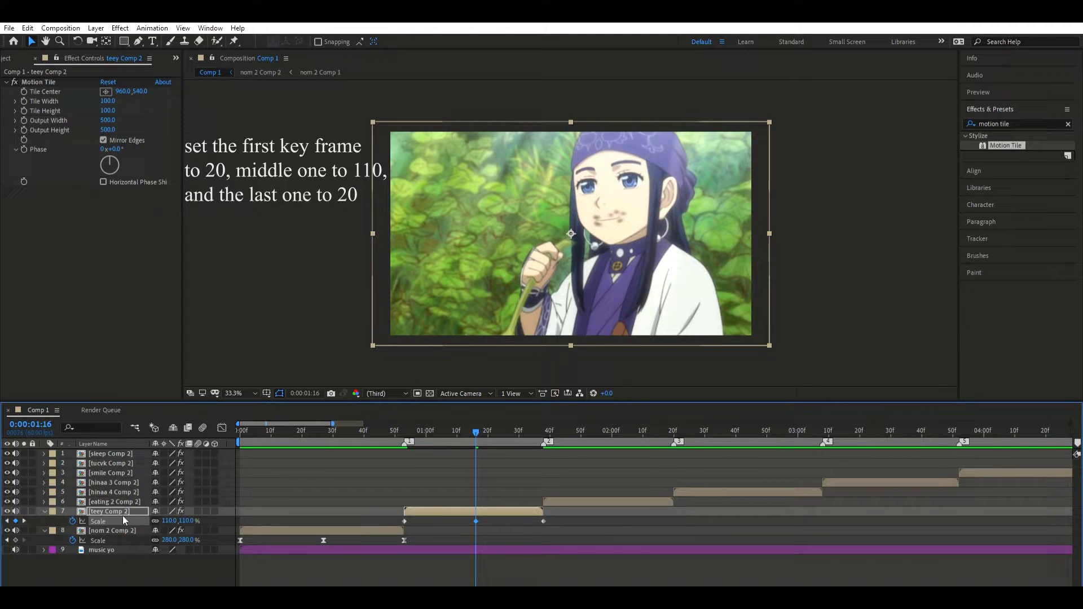
left_click(24, 521)
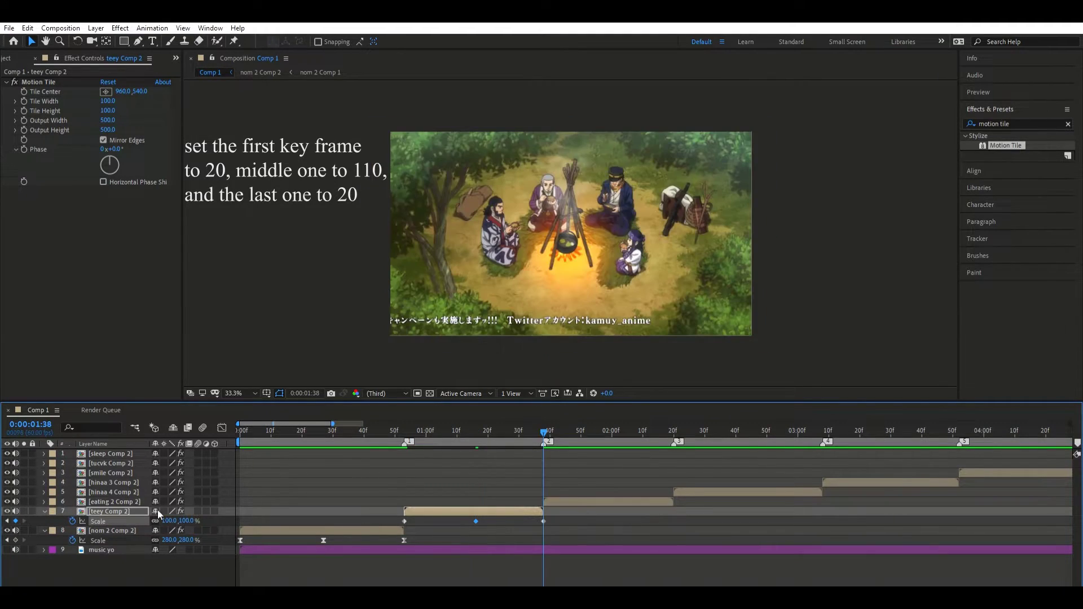
left_click(171, 521)
key("Return")
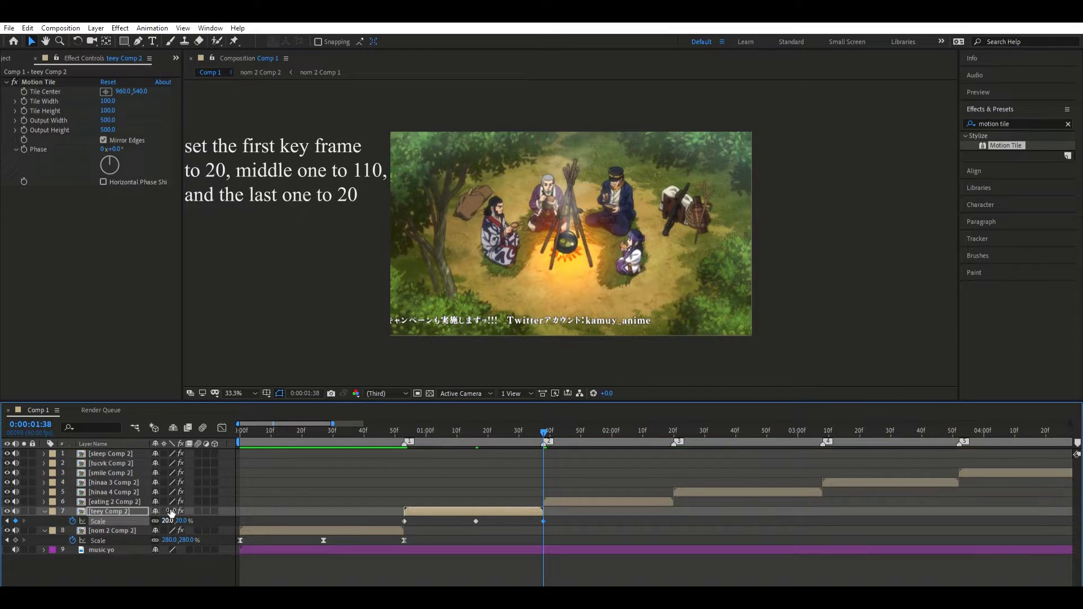
left_click(140, 516)
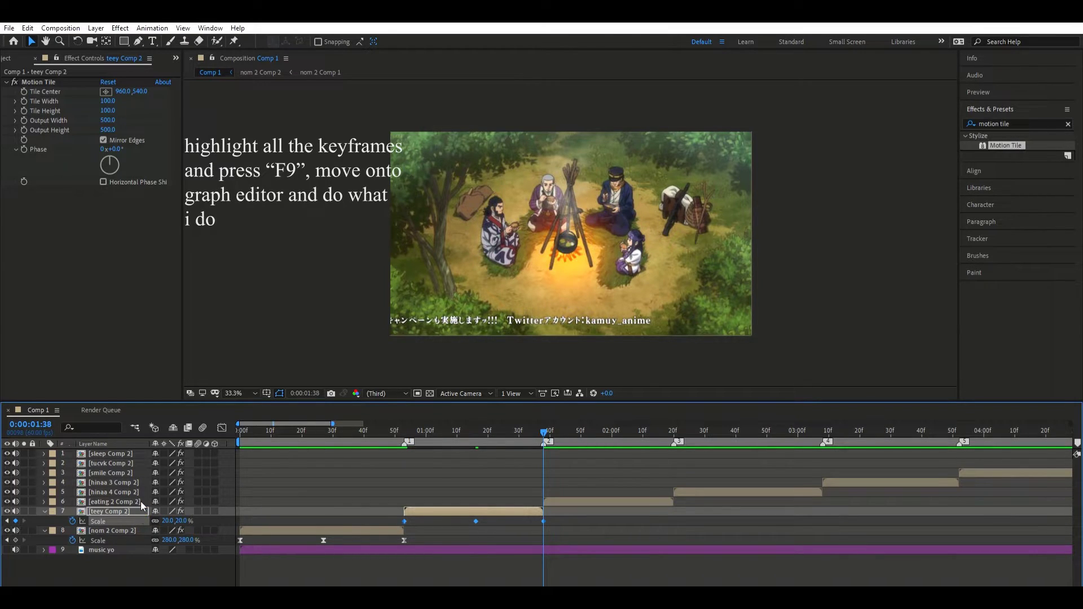
Drag the scale graph handles into a quick rise, a plateau near 104%, and a steep final drop.
left_click(222, 428)
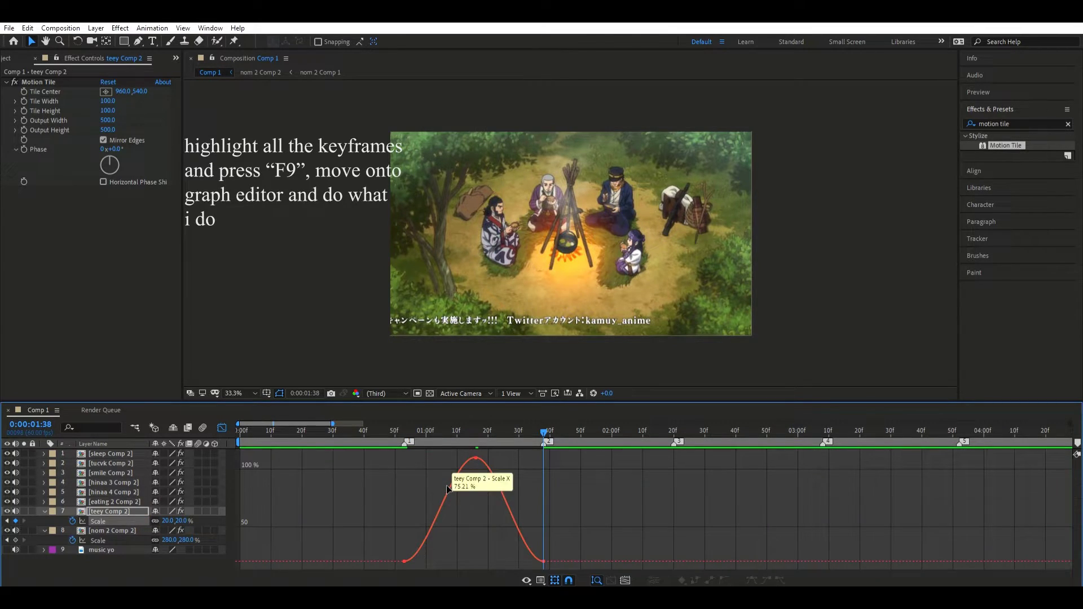
mouse_move(490, 452)
left_mouse_down()
mouse_move(398, 564)
mouse_move(388, 451)
left_mouse_up()
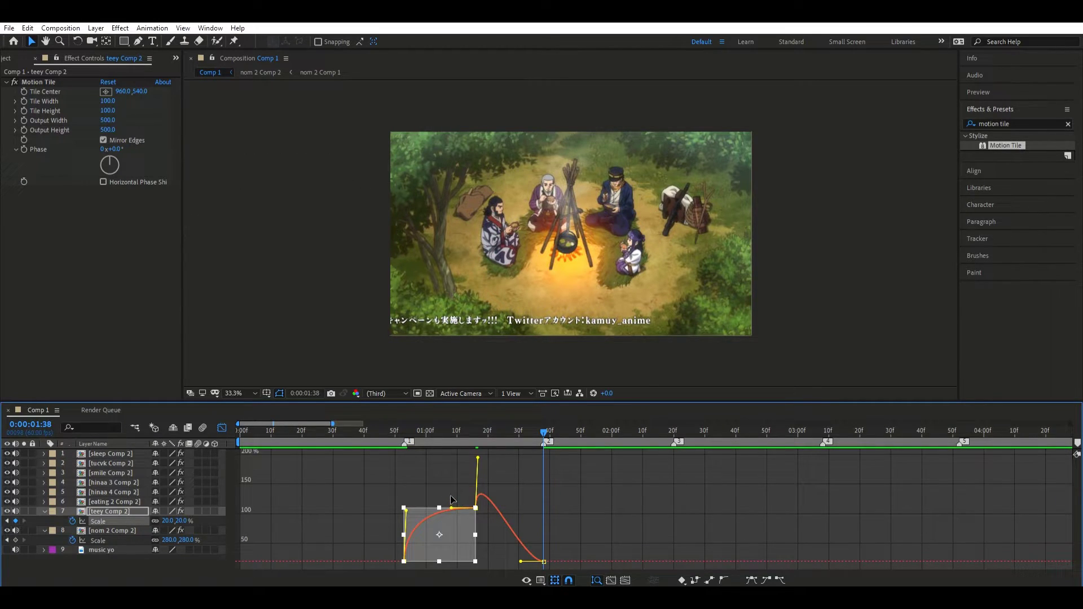
left_click_drag(446, 499, 421, 504)
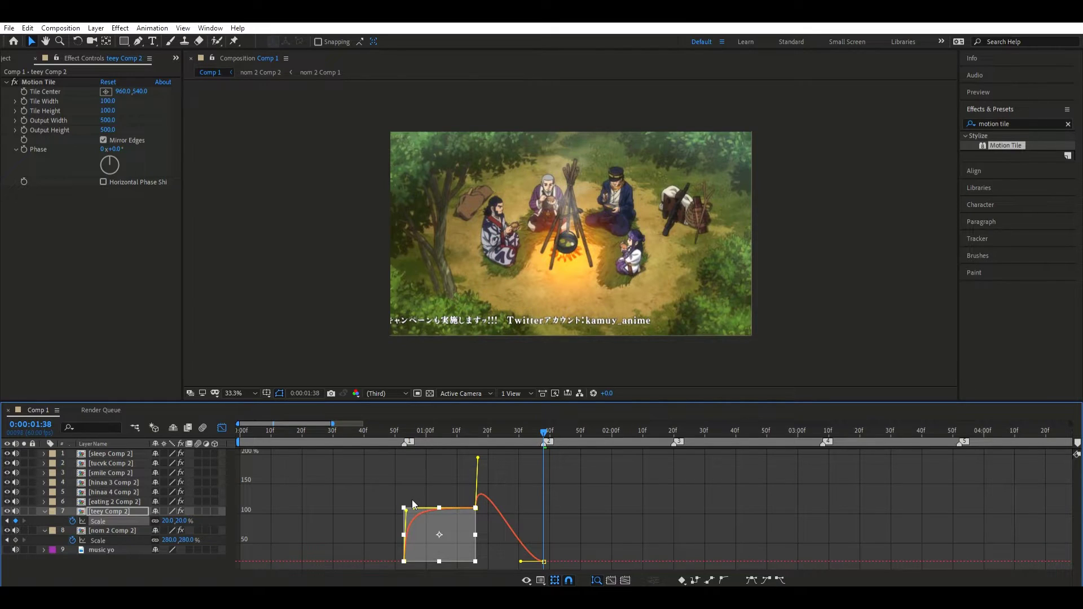
left_click_drag(521, 561, 555, 512)
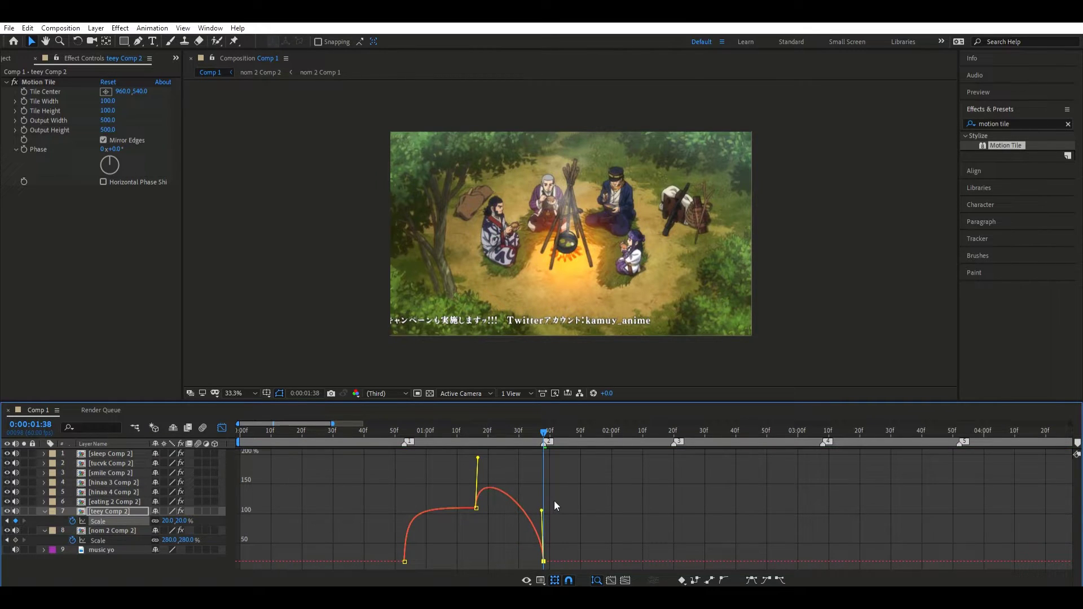
mouse_move(478, 458)
left_mouse_down()
mouse_move(524, 508)
mouse_move(541, 510)
left_mouse_up()
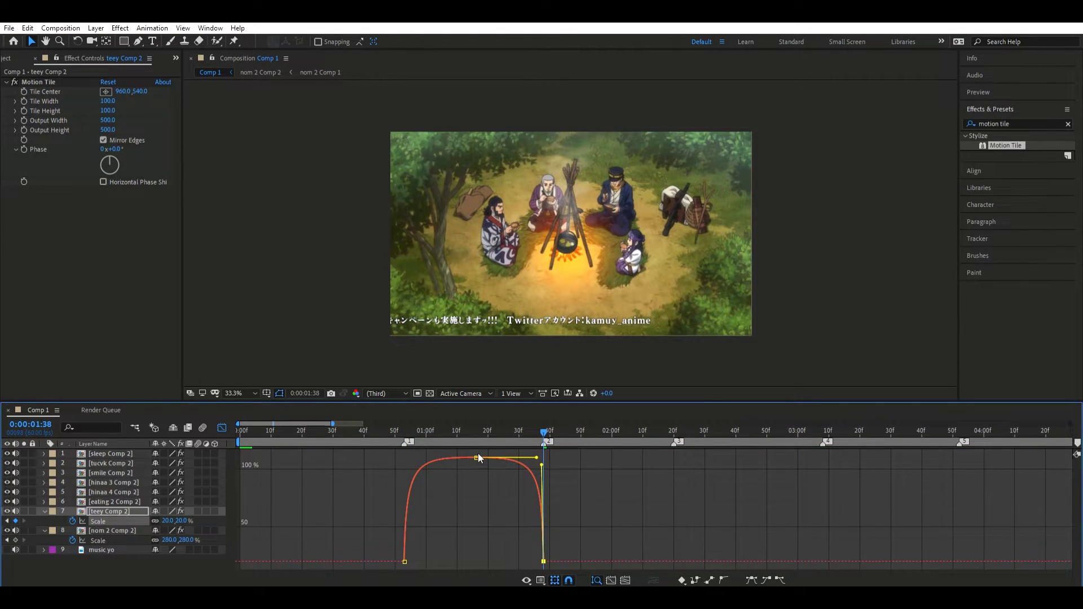
left_click_drag(520, 564, 403, 452)
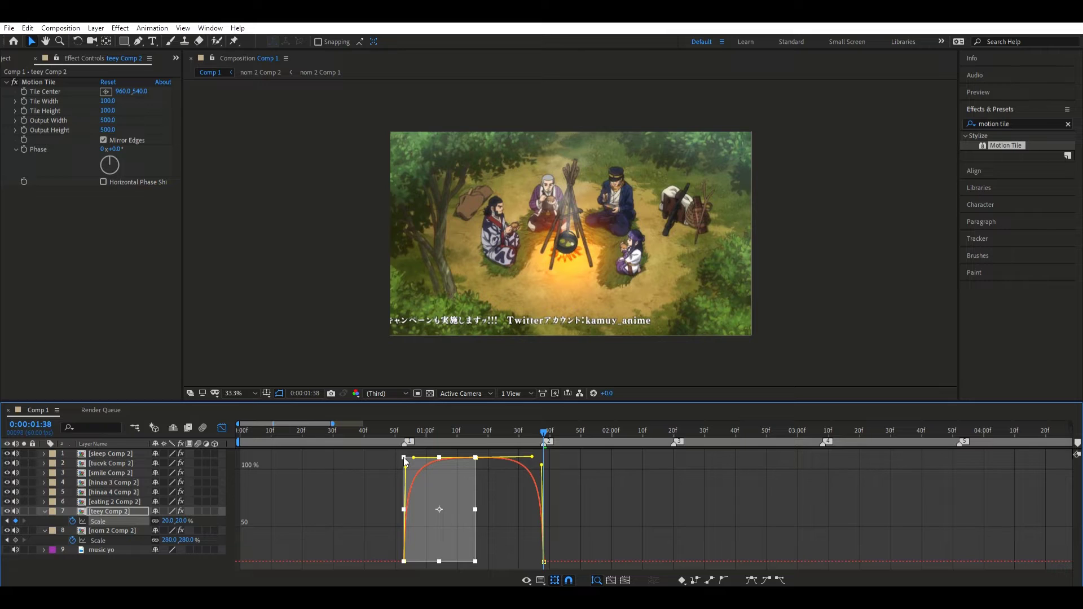
left_click(532, 457)
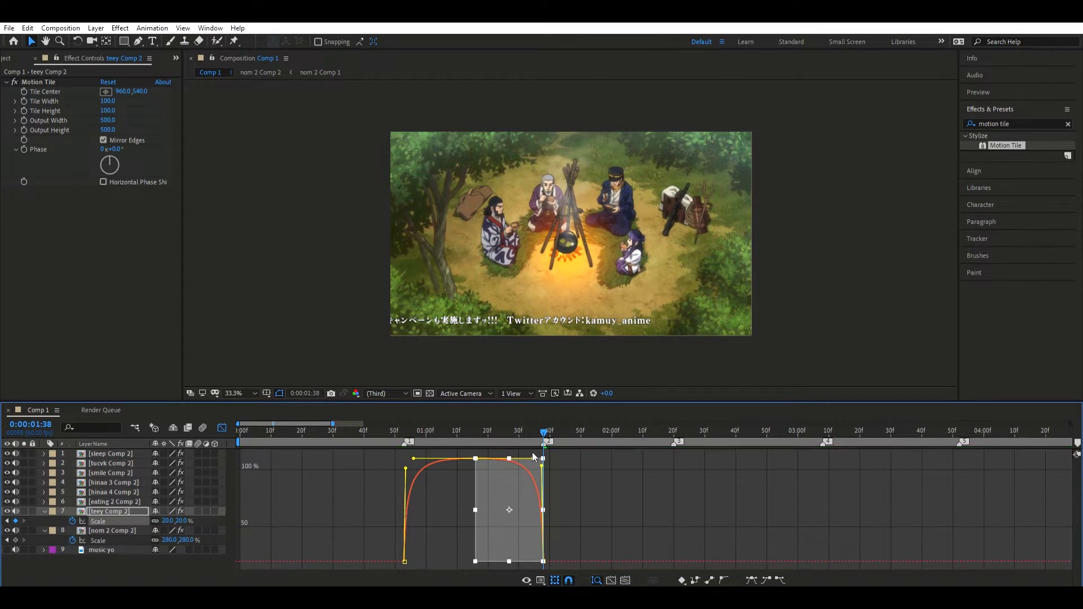
Enable motion blur on the nom 2 and teey clips and for the composition, then preview.
left_click(222, 428)
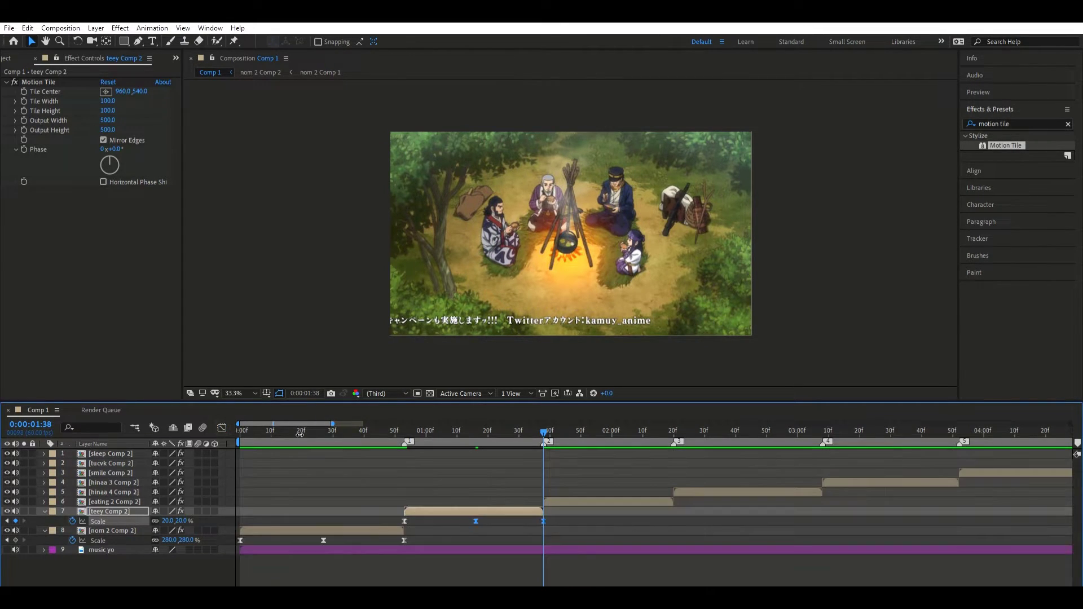
key("space")
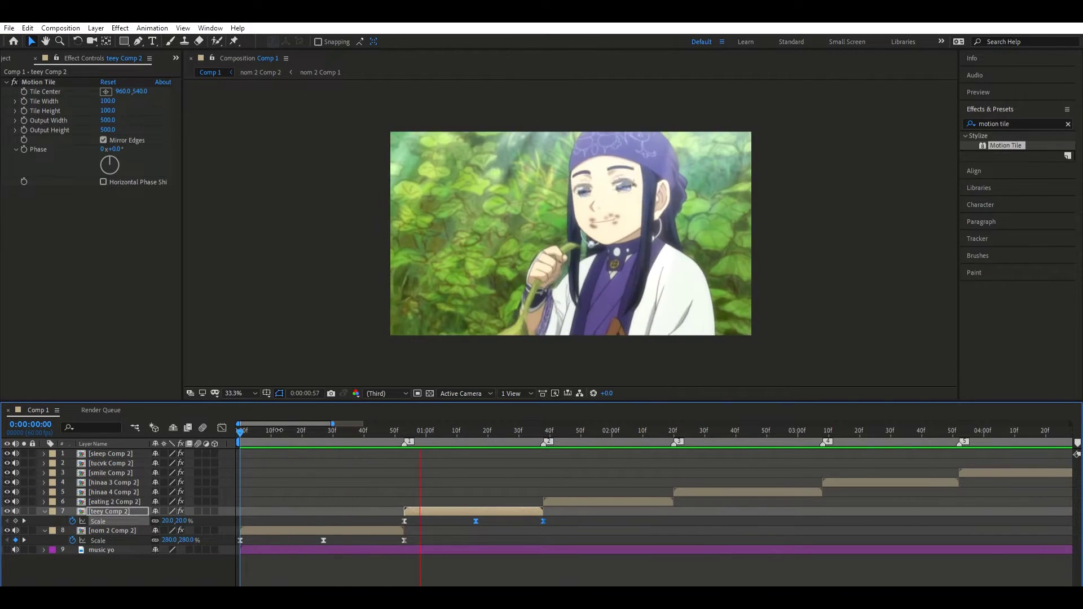
key("space")
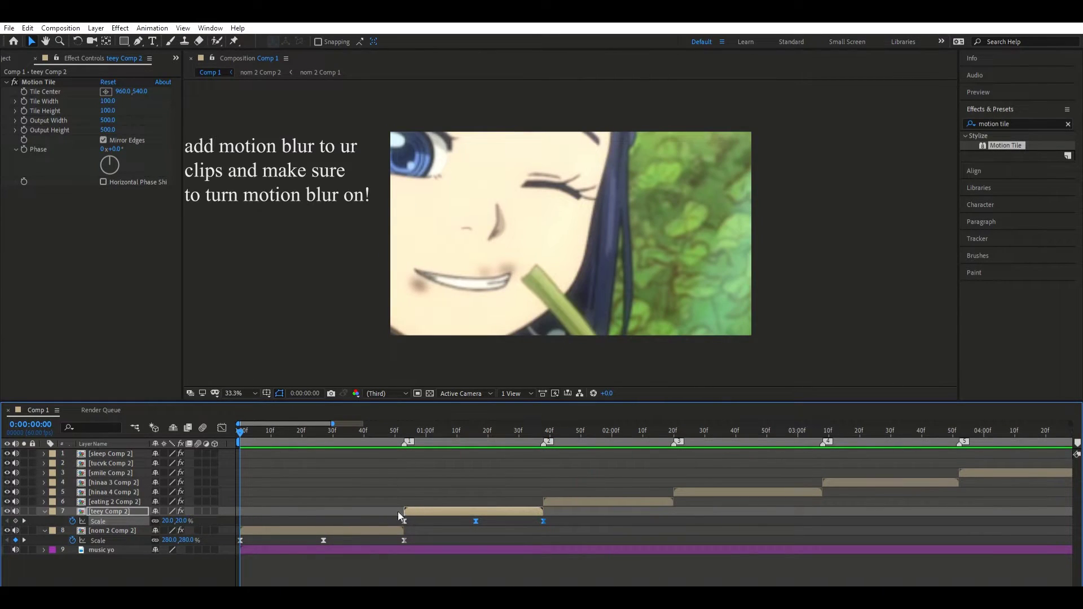
left_click(386, 527, "shift")
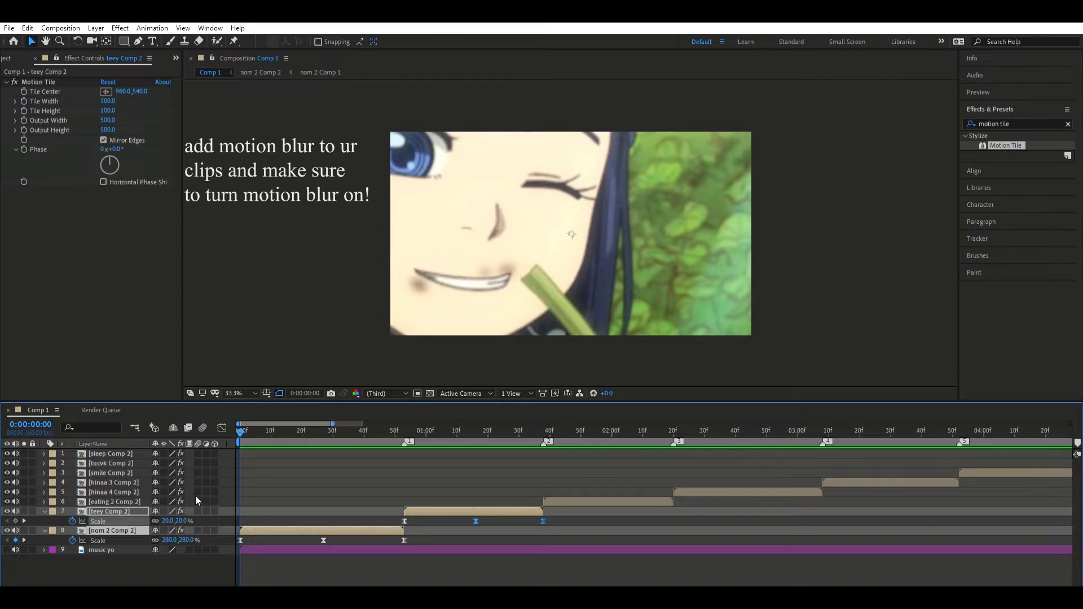
left_click(198, 511)
left_click(203, 427)
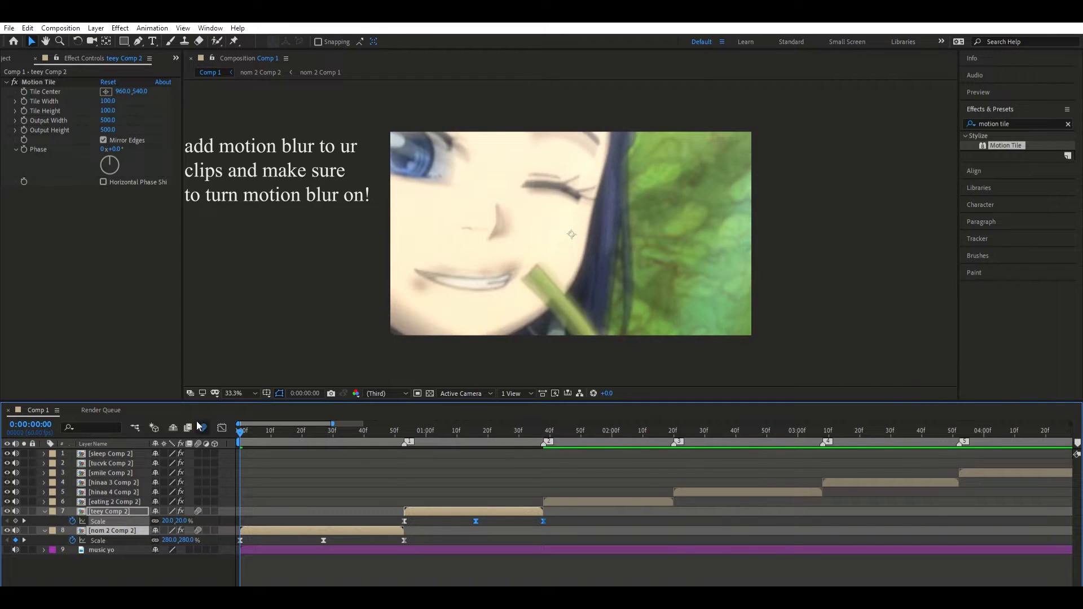
key("space")
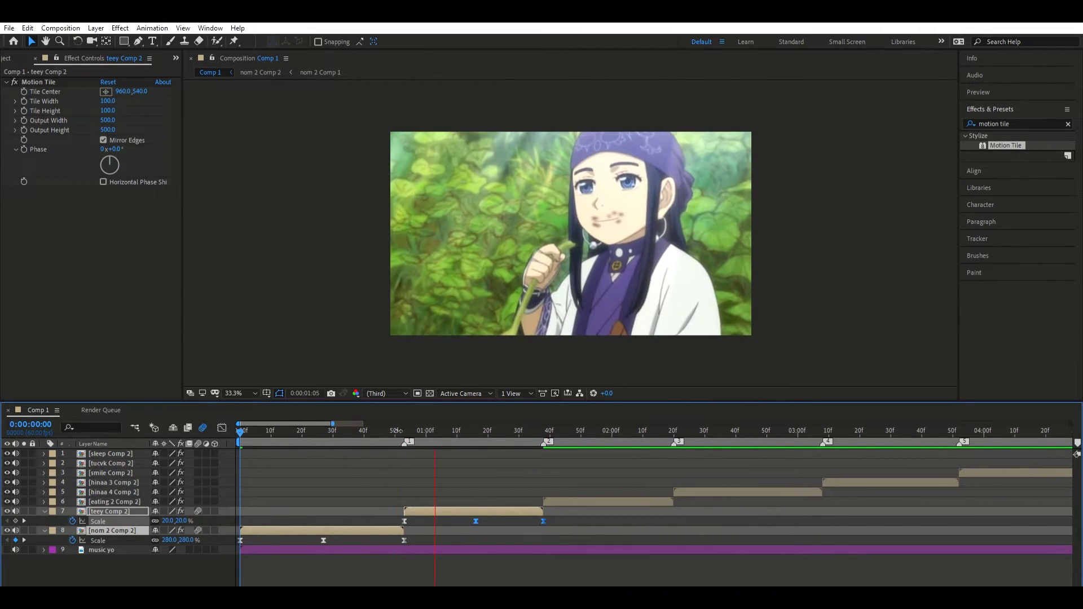
key("space")
Check eating 2 Comp 2's scale keyframes, then pre-compose it with the other two scaled clips.
left_click(554, 502)
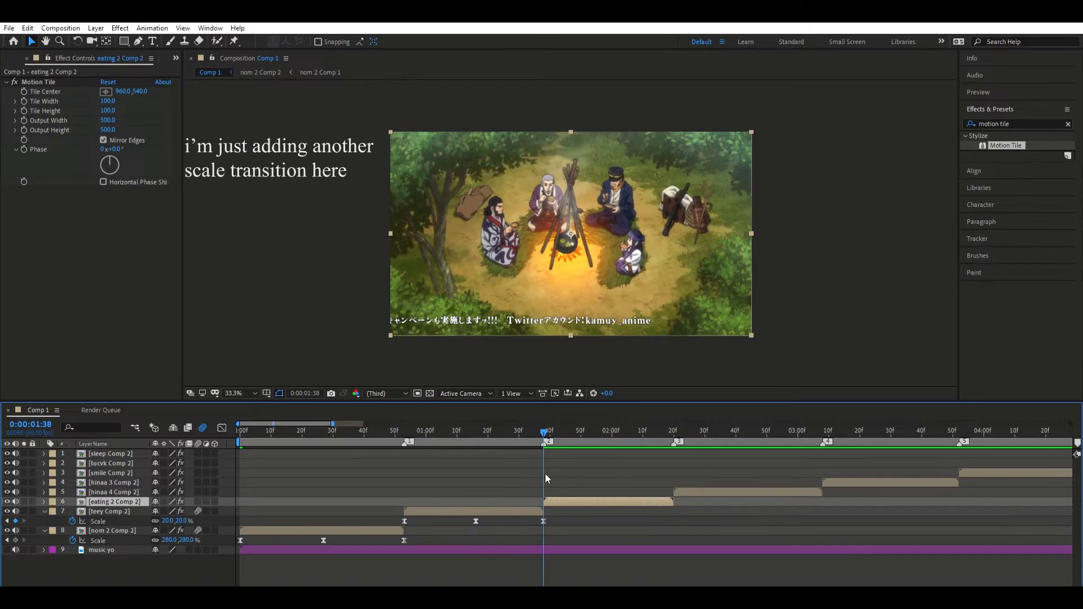
key("s")
key("space")
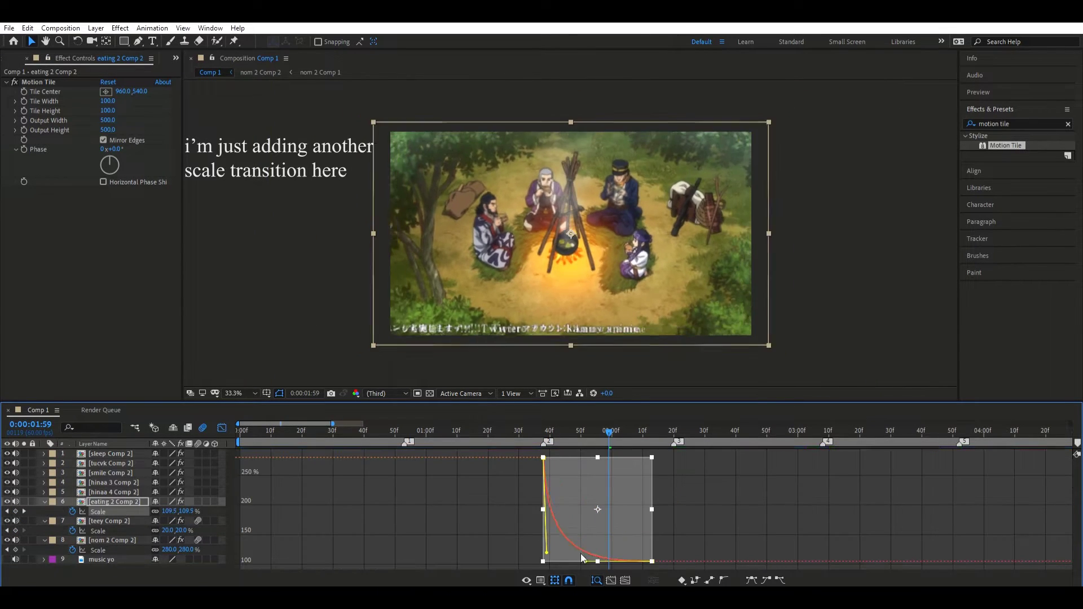
left_click(278, 536, "shift")
key("s")
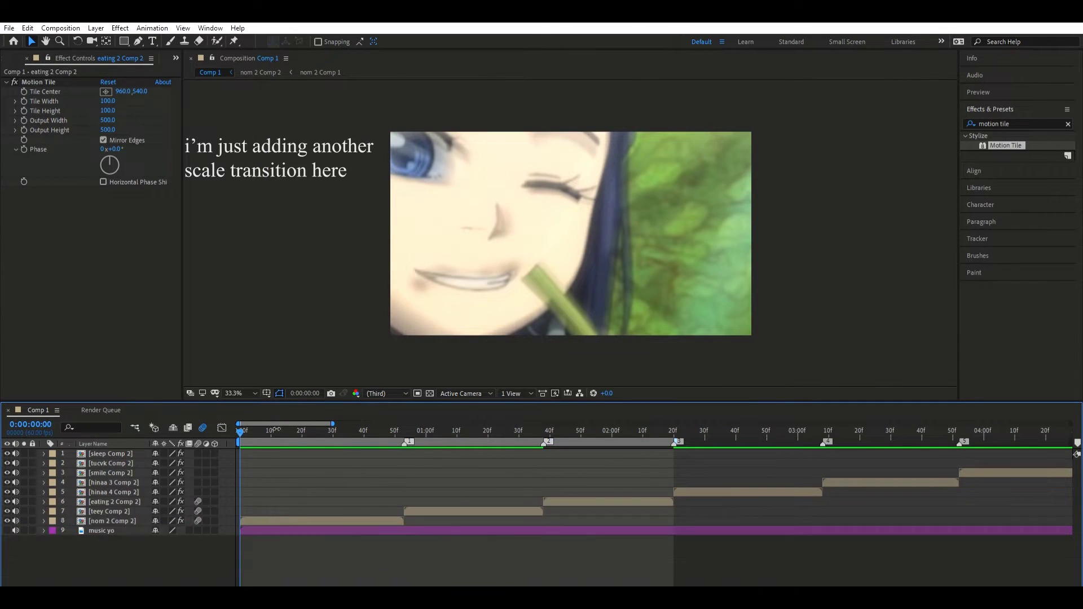
key("ctrl+shift+c")
Create Pre-comp 1 and apply RSMB to it with Blur Amount 1.5.
key("Return")
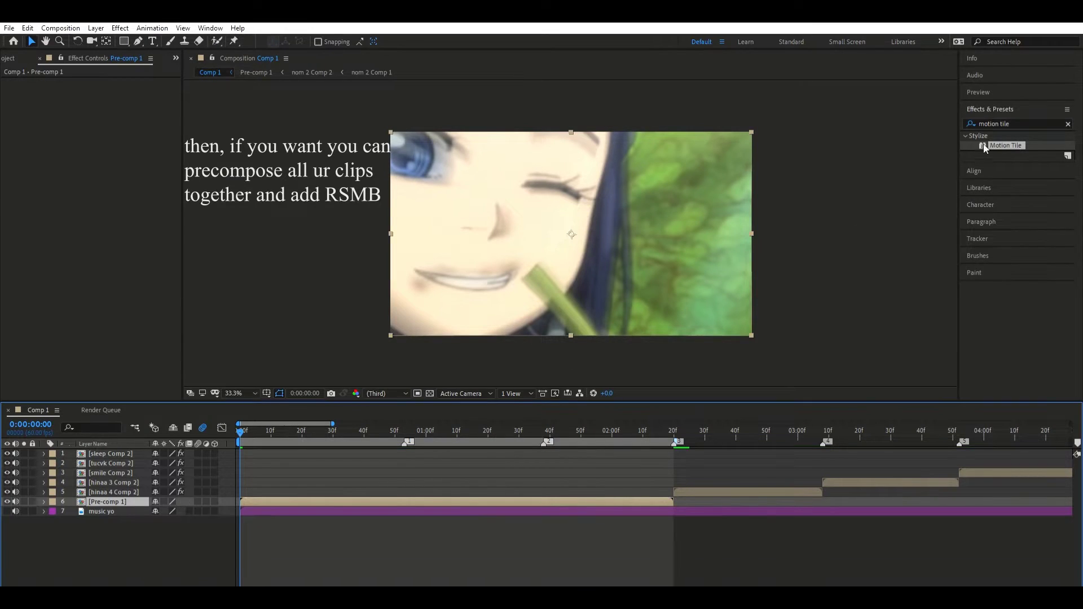
left_click(979, 123)
key("BackSpace")
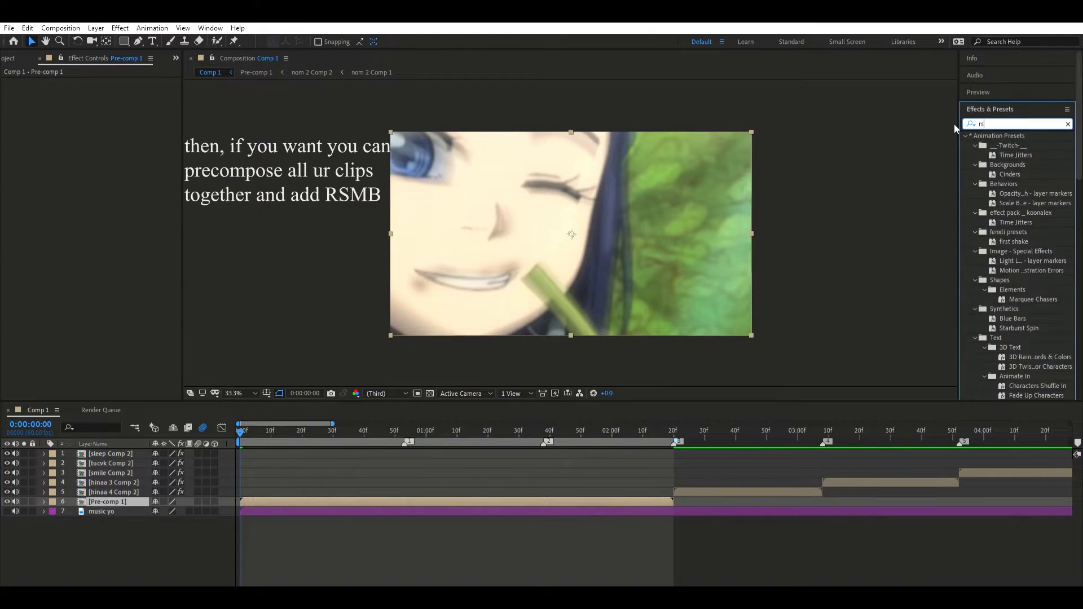
type("rsmb")
mouse_move(999, 145)
left_mouse_down()
mouse_move(235, 483)
mouse_move(255, 500)
left_mouse_up()
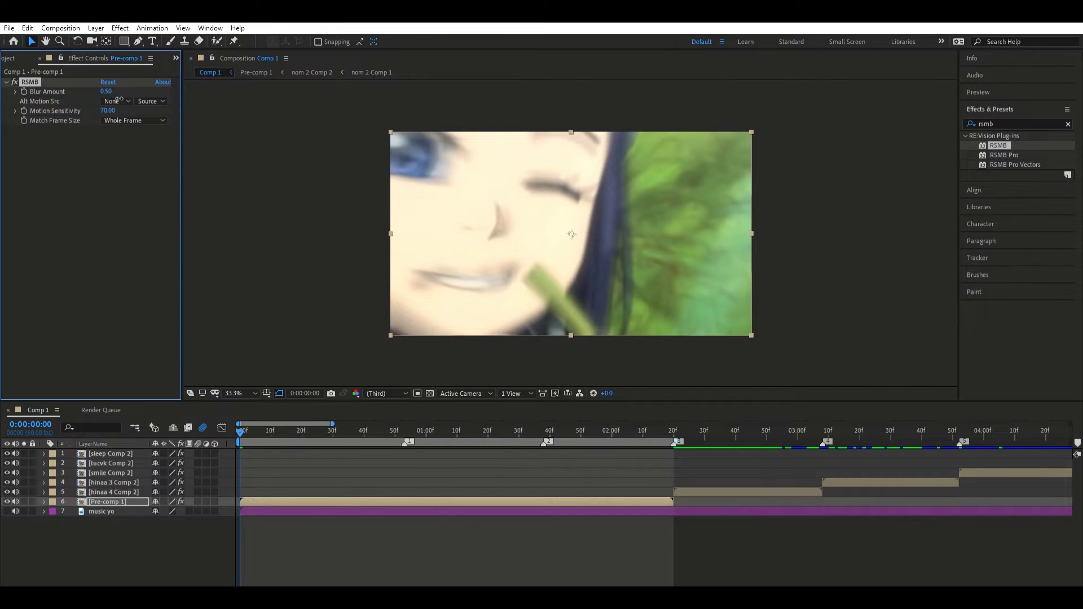
left_click(108, 90)
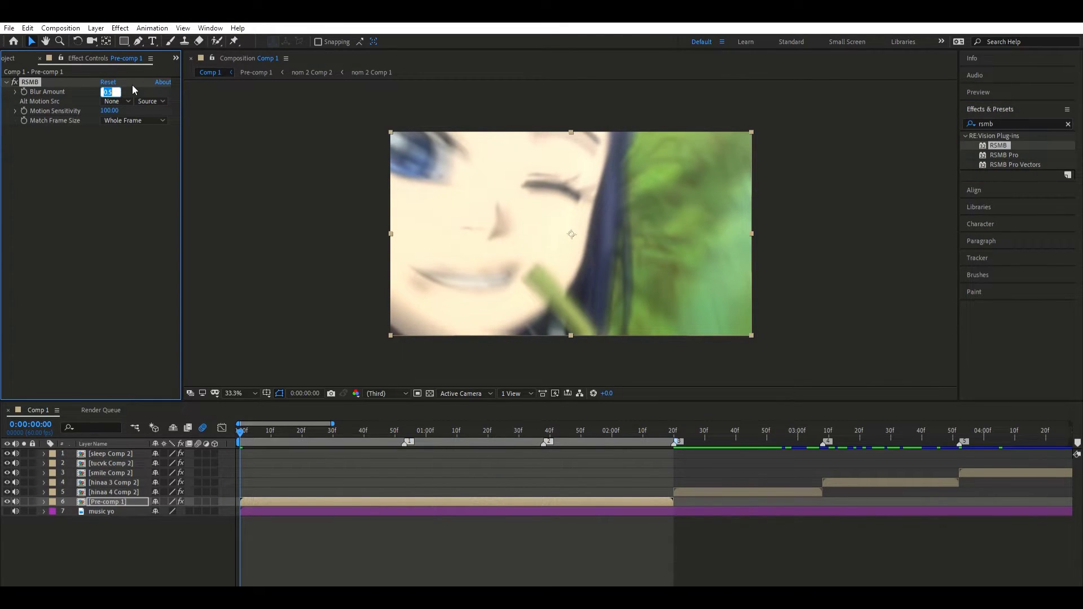
type("1.5")
key("Return")
key("space")
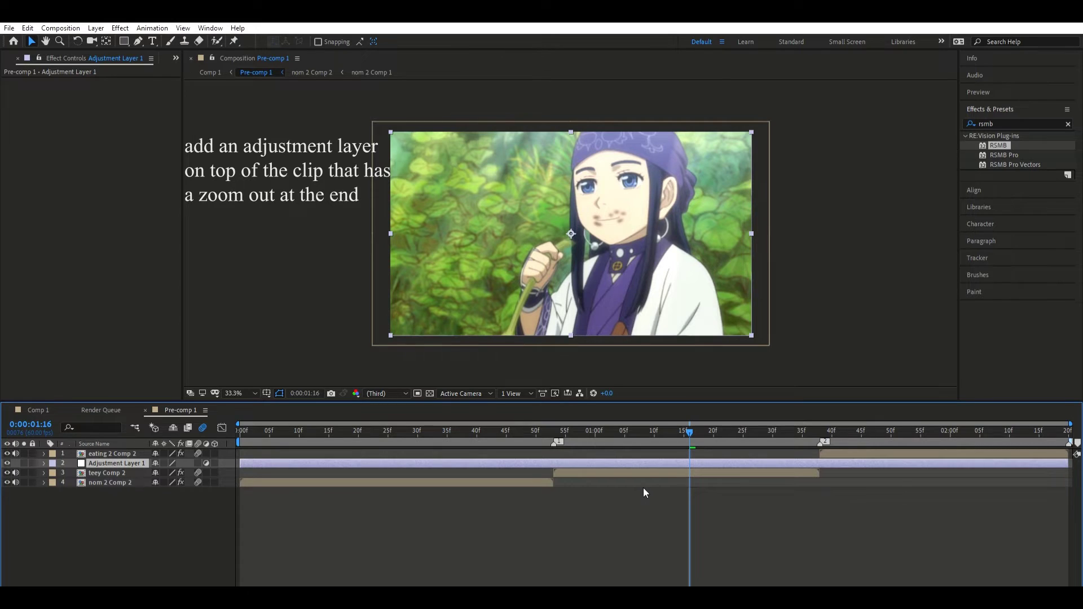
Undo an initial trim and reveal teey Comp 2's Scale keyframes as timing reference.
key("alt+bracketleft")
left_click(651, 466)
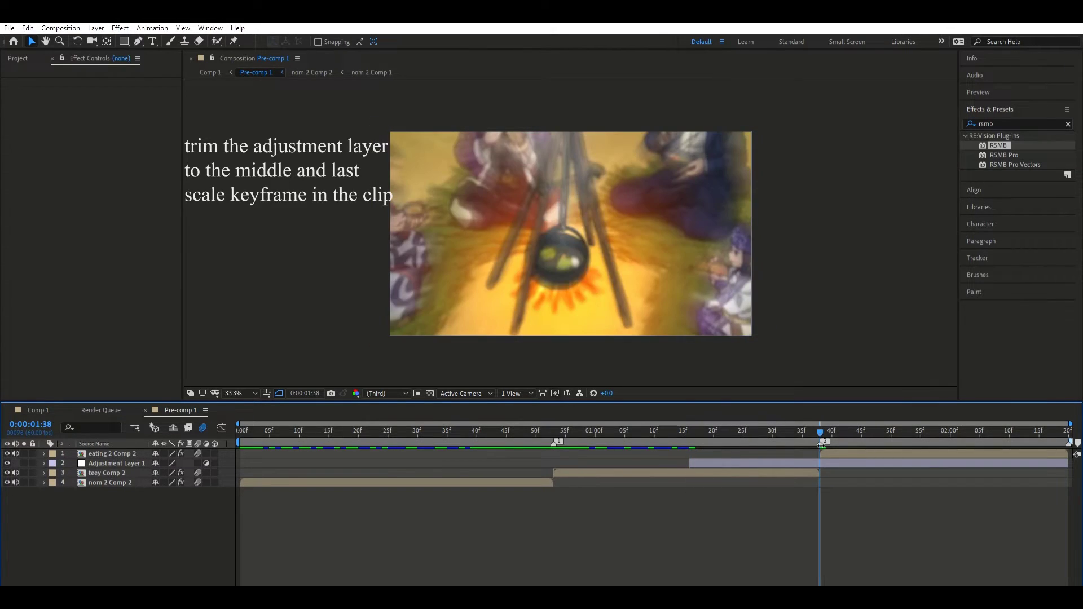
key("ctrl+z")
key("ctrl+Down")
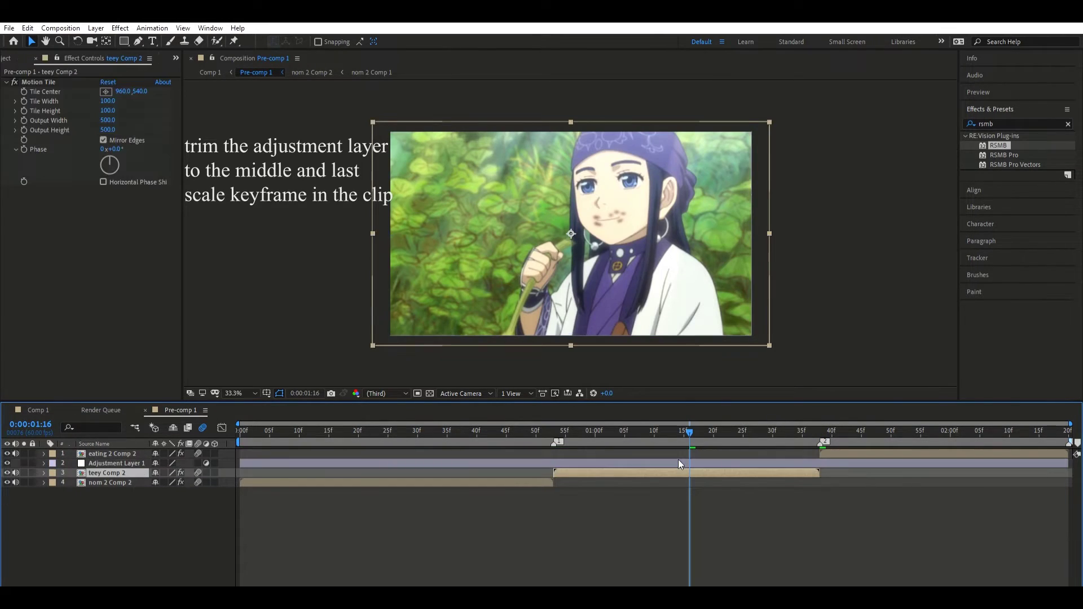
key("u")
Trim Adjustment Layer 1 to start at 0:00:01:16 and end at 0:00:01:38.
left_click(684, 459)
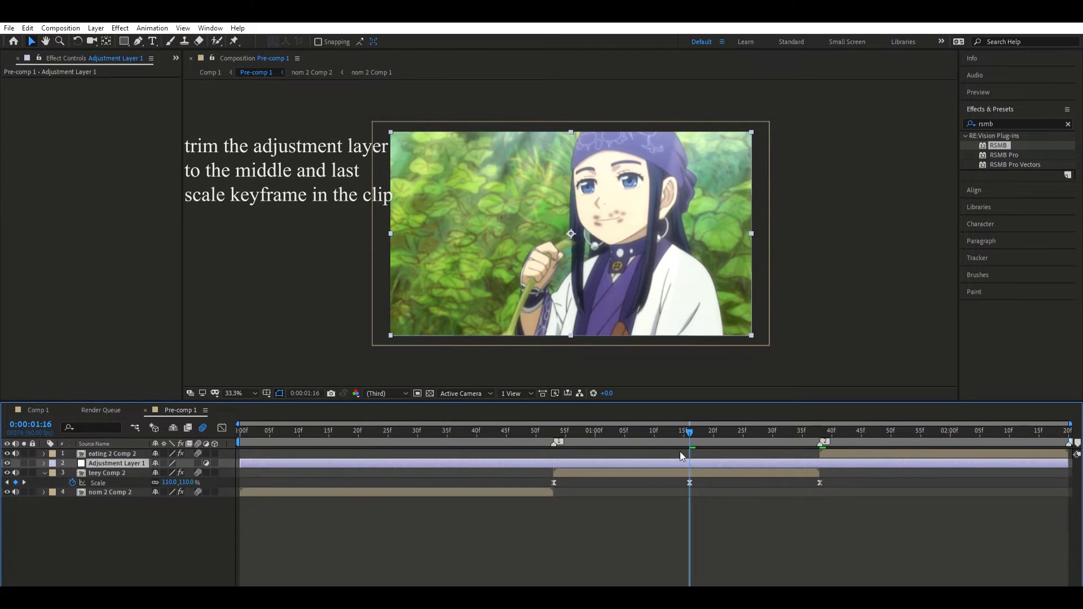
key("alt+bracketleft")
left_click(823, 431)
left_click(820, 430)
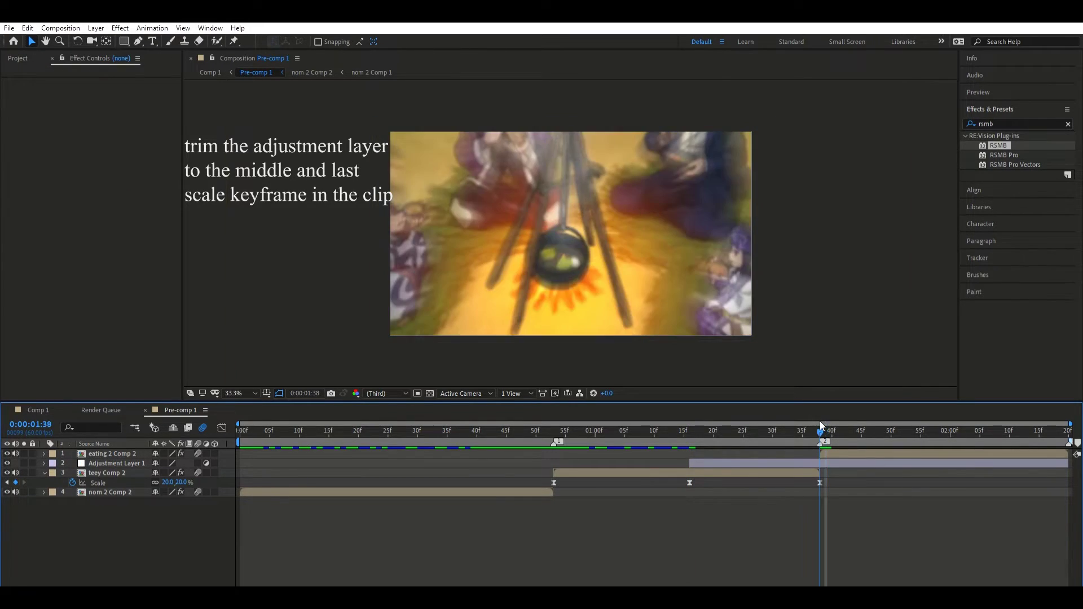
left_click(811, 458)
key("alt+bracketright")
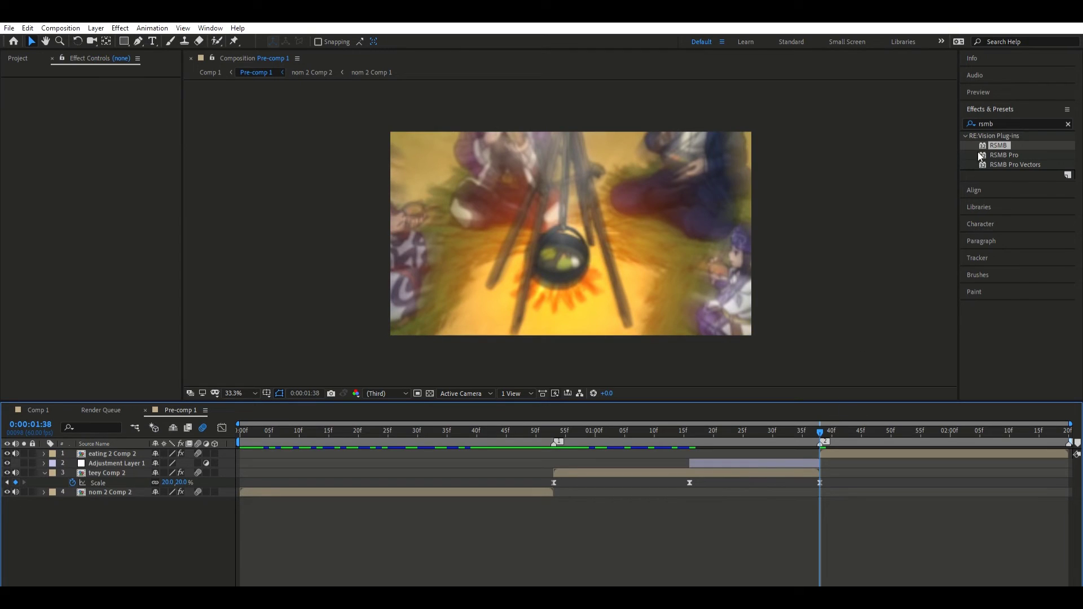
left_click(1002, 120)
Apply Distort > Warp to Adjustment Layer 1 with the FishEye warp style.
type("wartp")
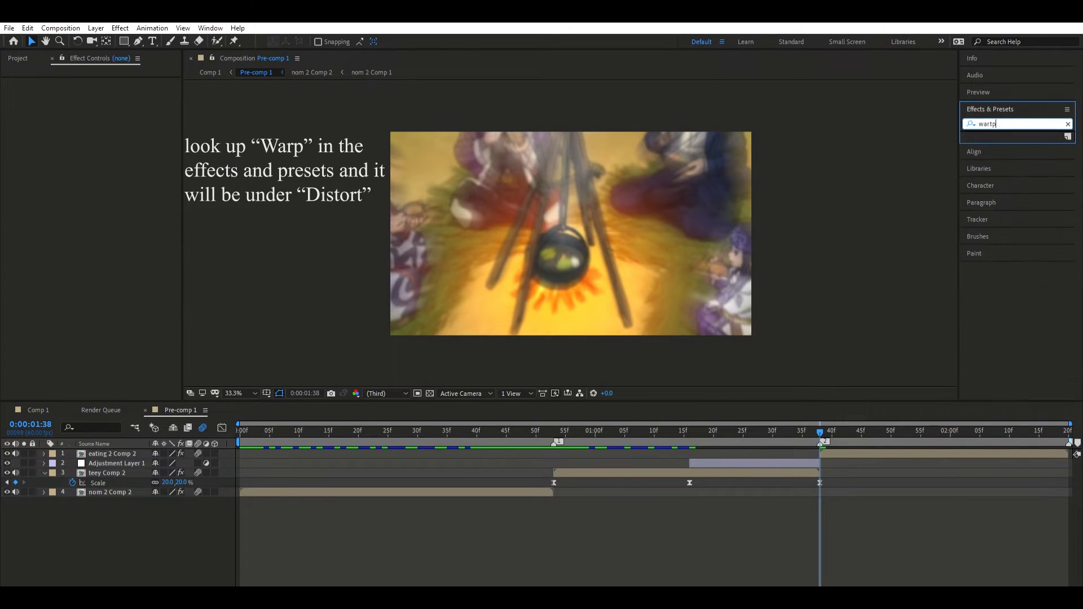
key("BackSpace")
key("BackSpace")
type("p")
scroll(1031, 202, "down", 3)
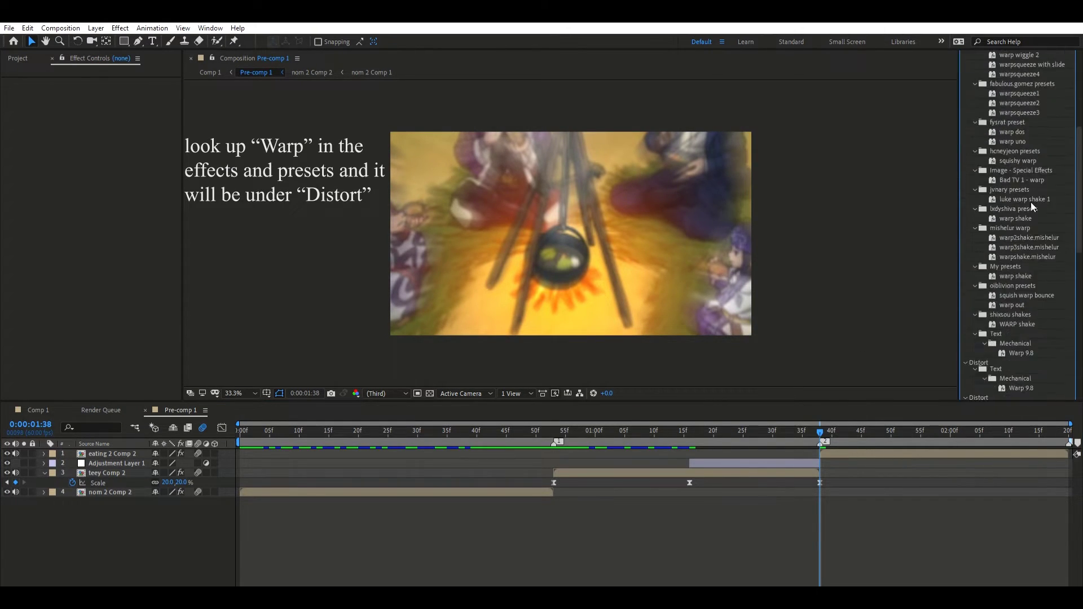
scroll(1018, 235, "down", 3)
scroll(999, 309, "up", 3)
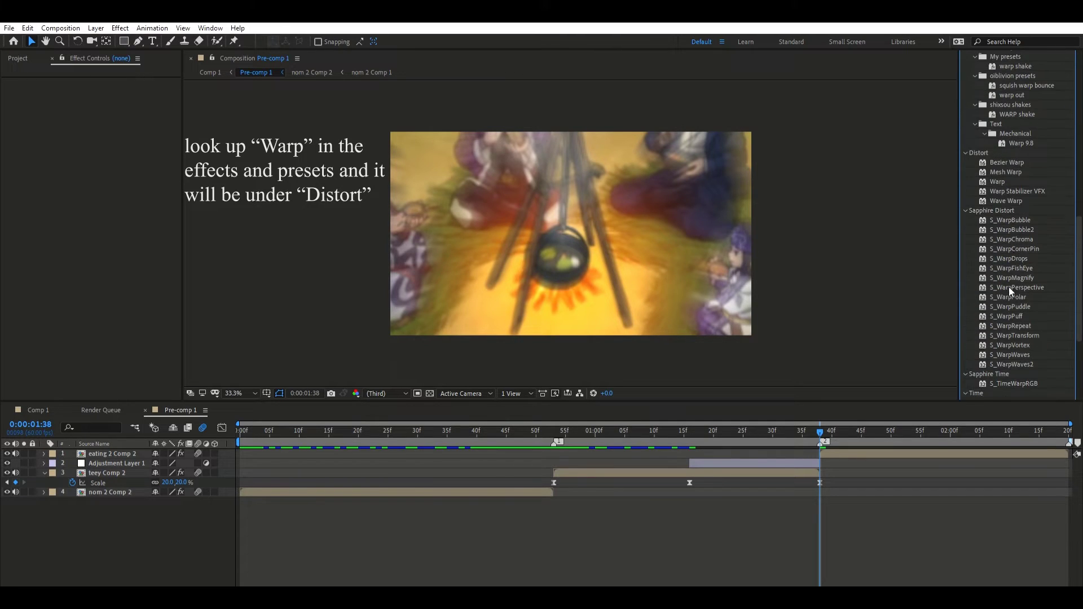
left_click_drag(998, 181, 728, 449)
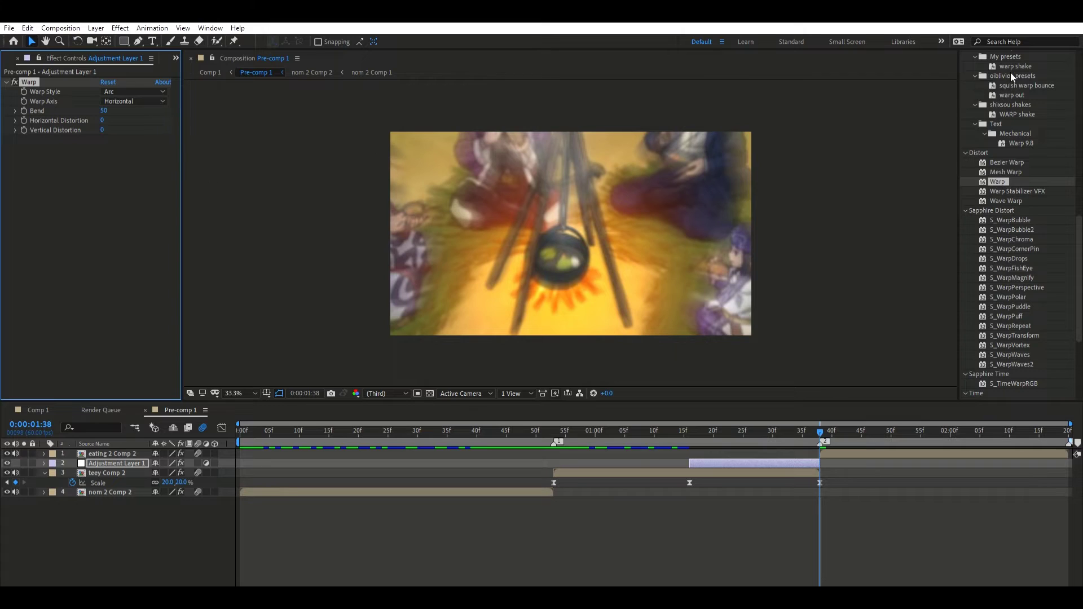
left_click(29, 97)
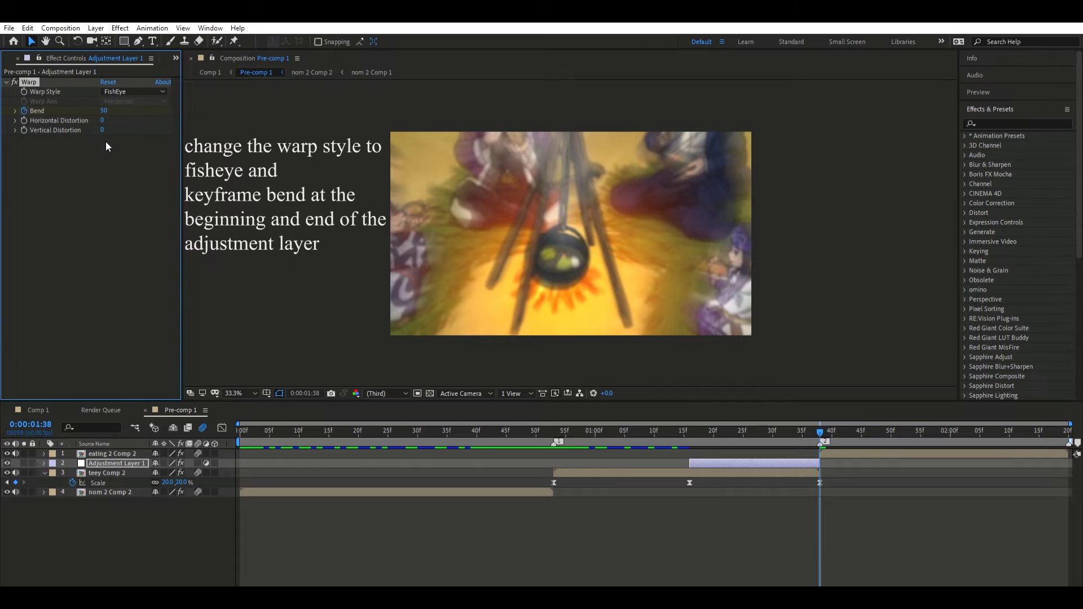
Keyframe the Warp Bend at -100 at the adjustment layer's end.
left_click(106, 110)
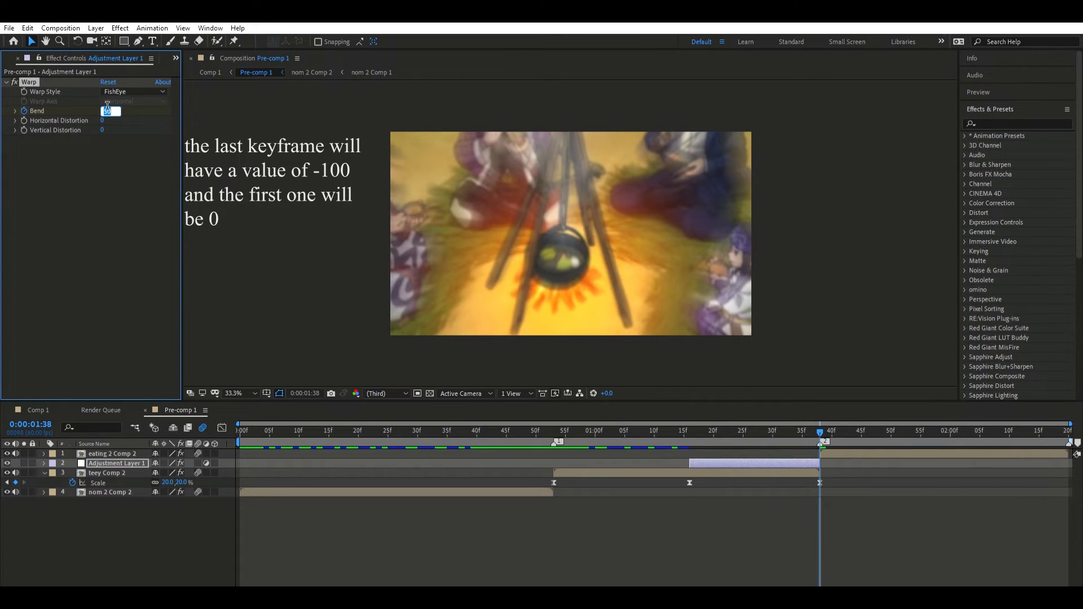
type("-100")
key("Return")
key("u")
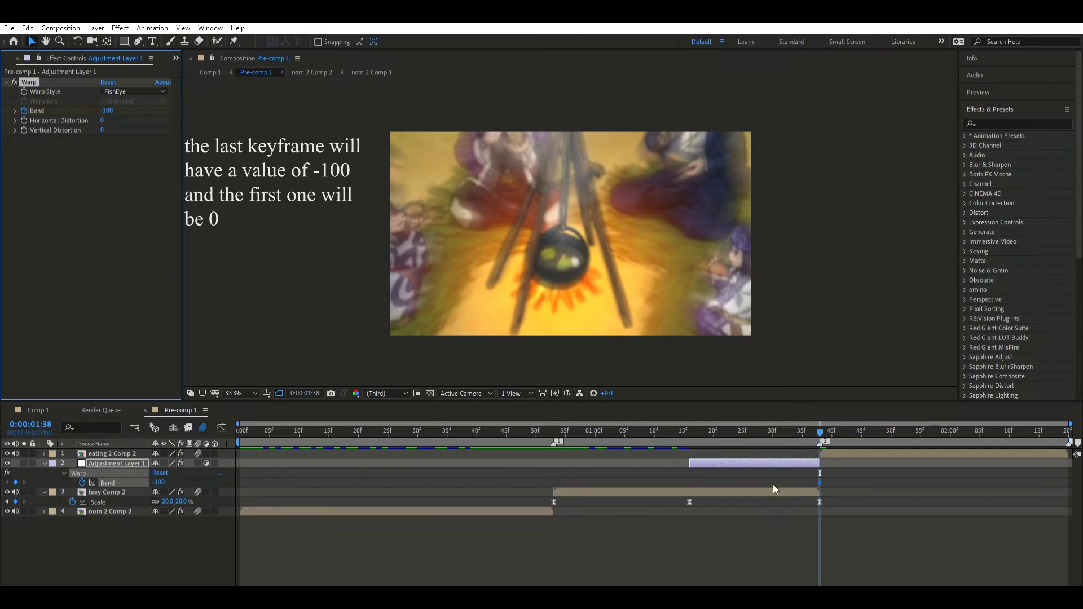
Set Bend to 0 at the layer's in point and easy-ease both Bend keyframes.
key("i")
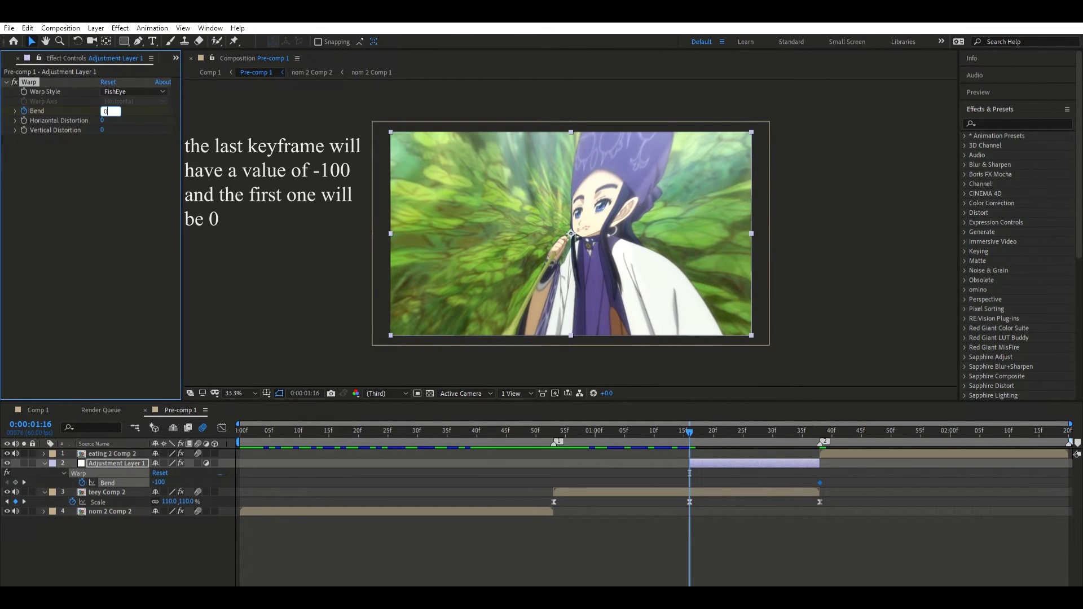
type("0")
key("Return")
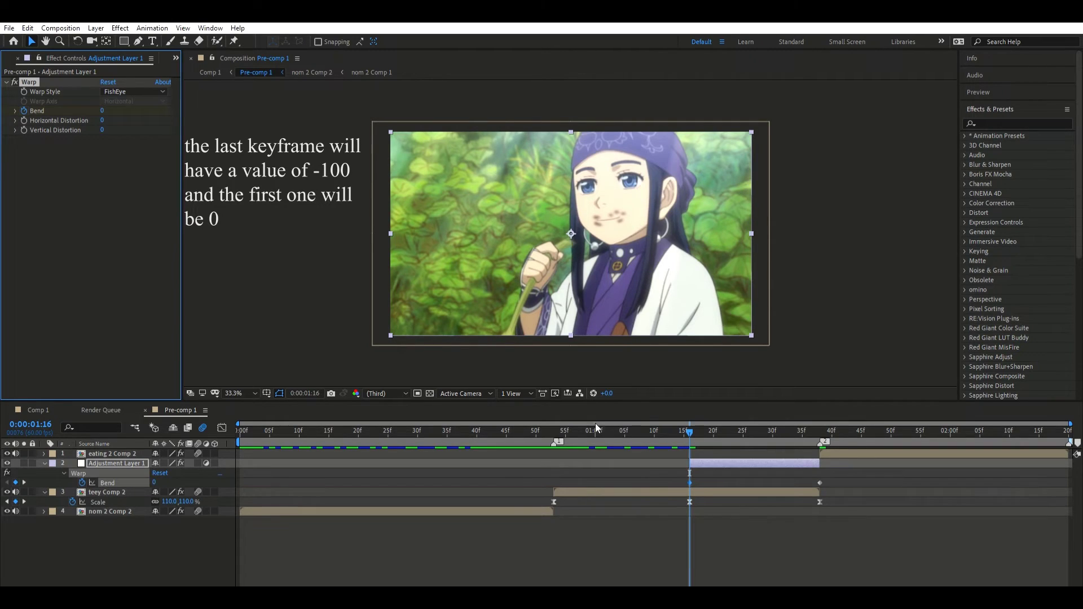
left_click(134, 476)
key("F9")
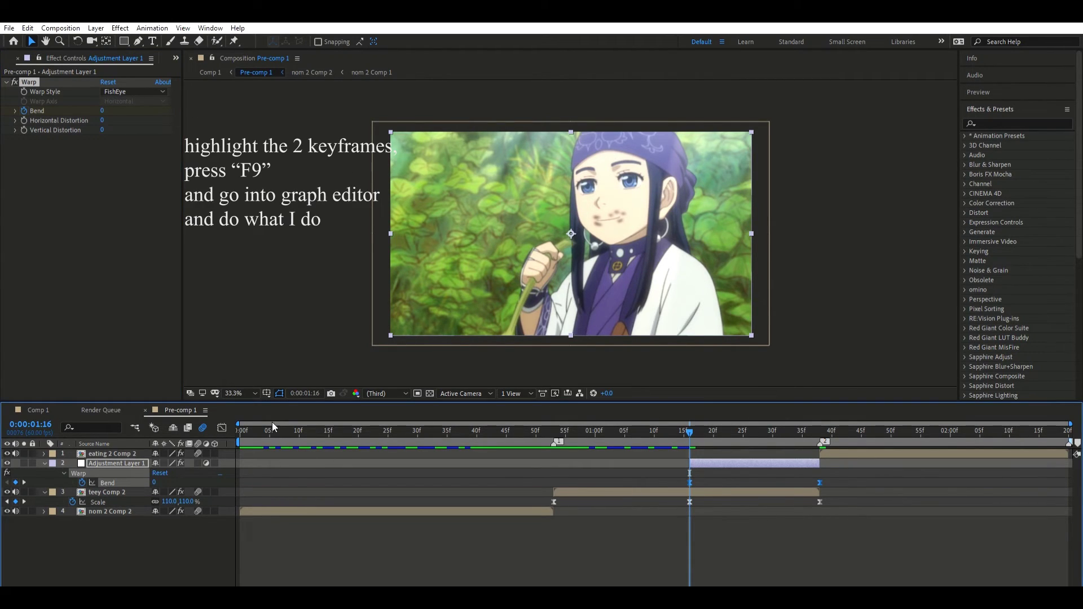
Shape the Bend curve to hold near 0, then plunge to -100; enable motion blur on Adjustment Layer 1.
left_click(222, 427)
left_click(769, 508)
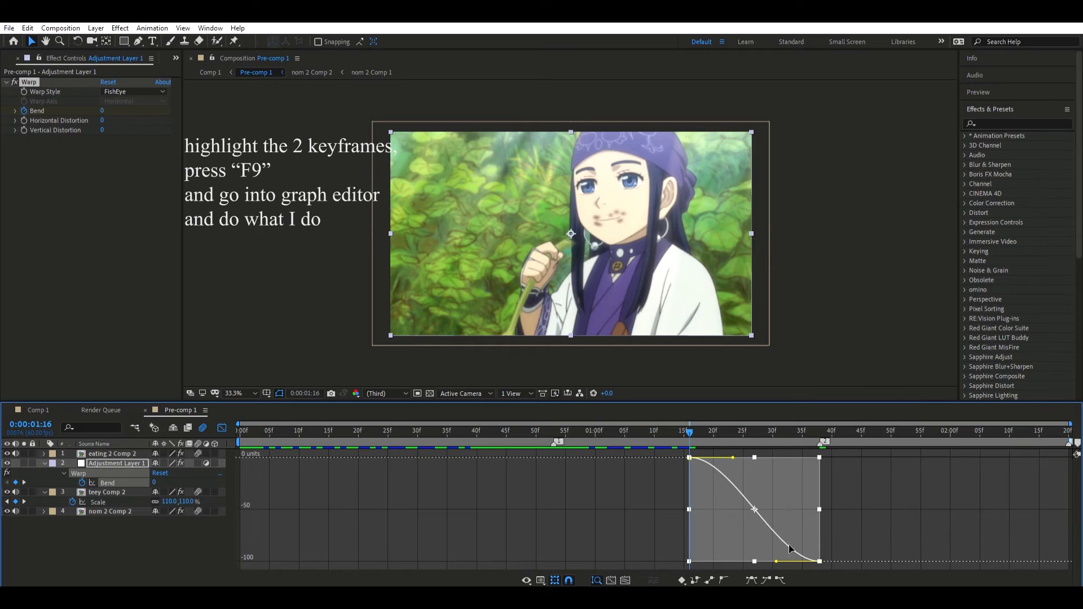
left_click_drag(776, 562, 817, 465)
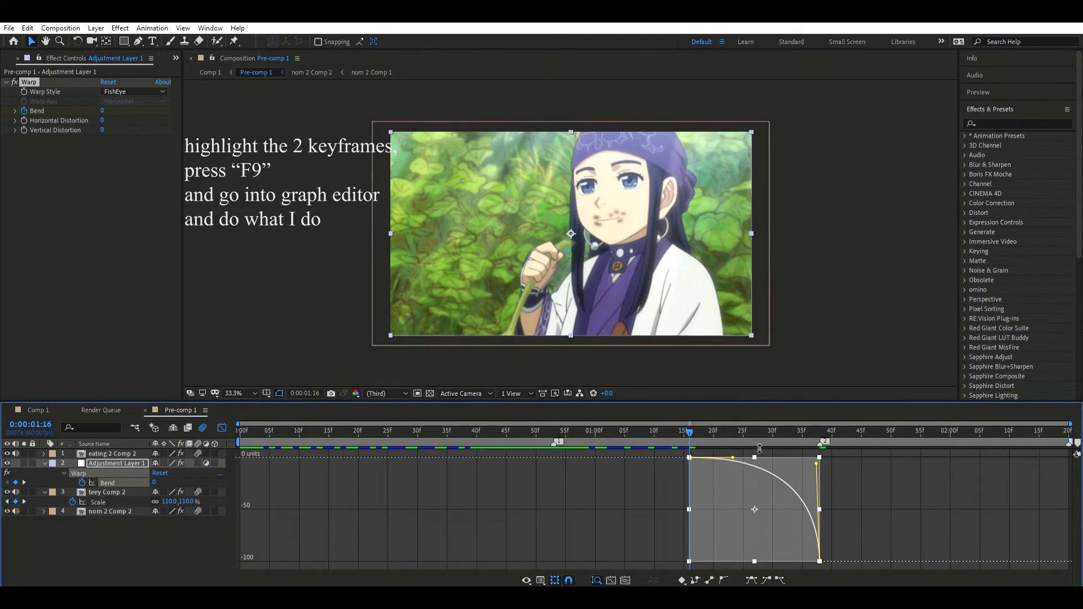
left_click_drag(732, 457, 816, 457)
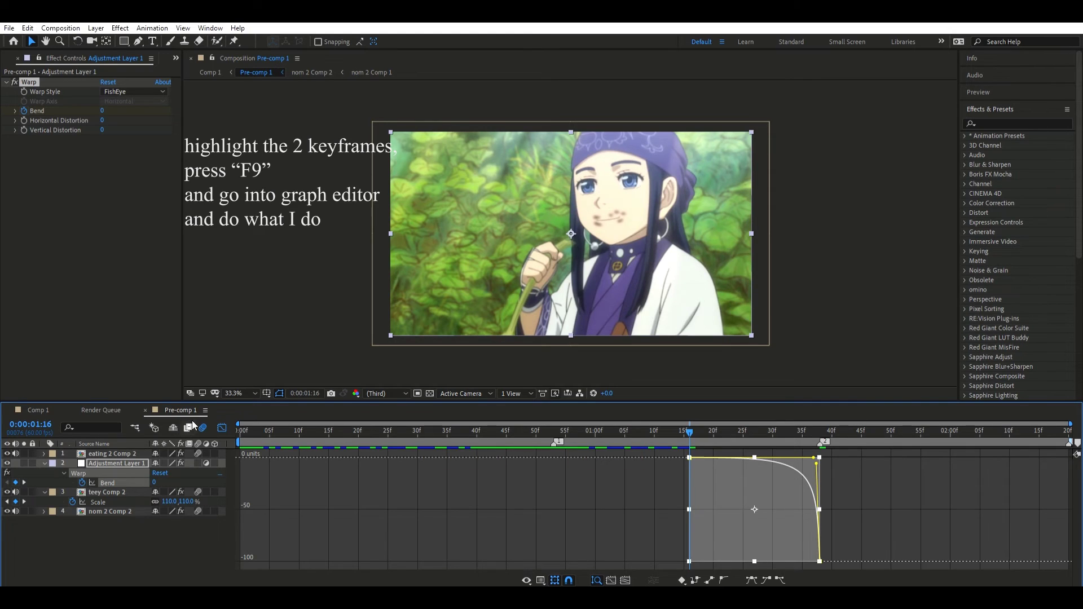
left_click(222, 428)
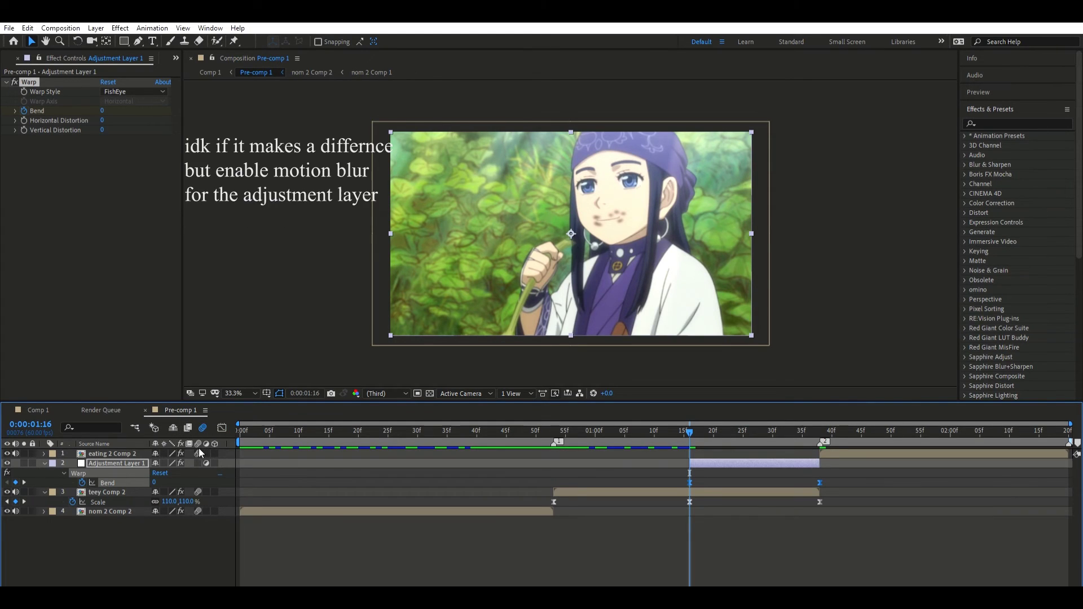
left_click(197, 463)
Preview Comp 1 from the beginning, showing the blurred fisheye warp transition.
left_click(26, 409)
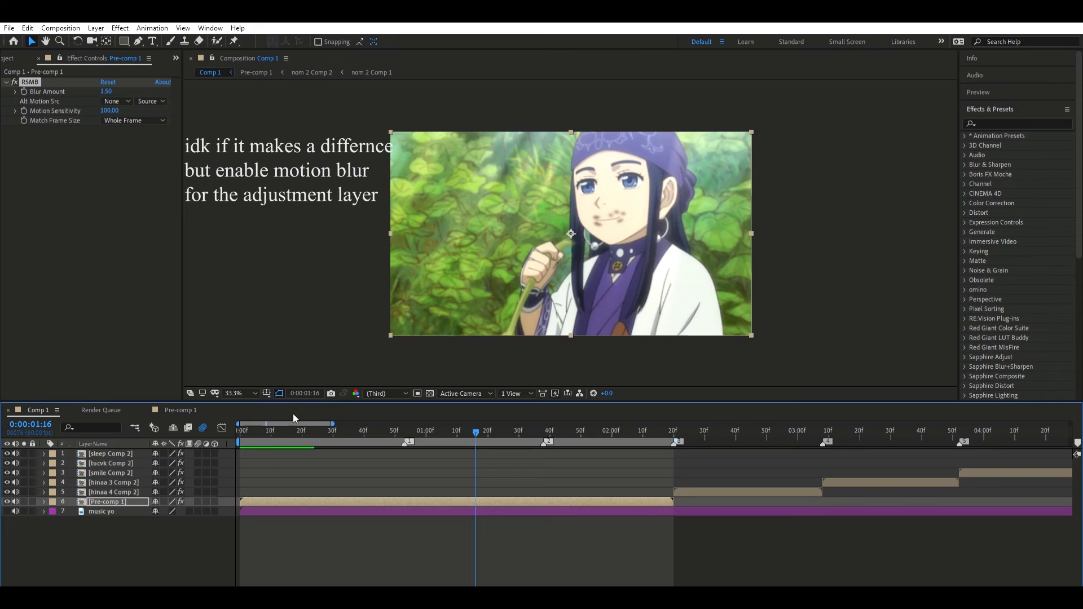
left_click(240, 431)
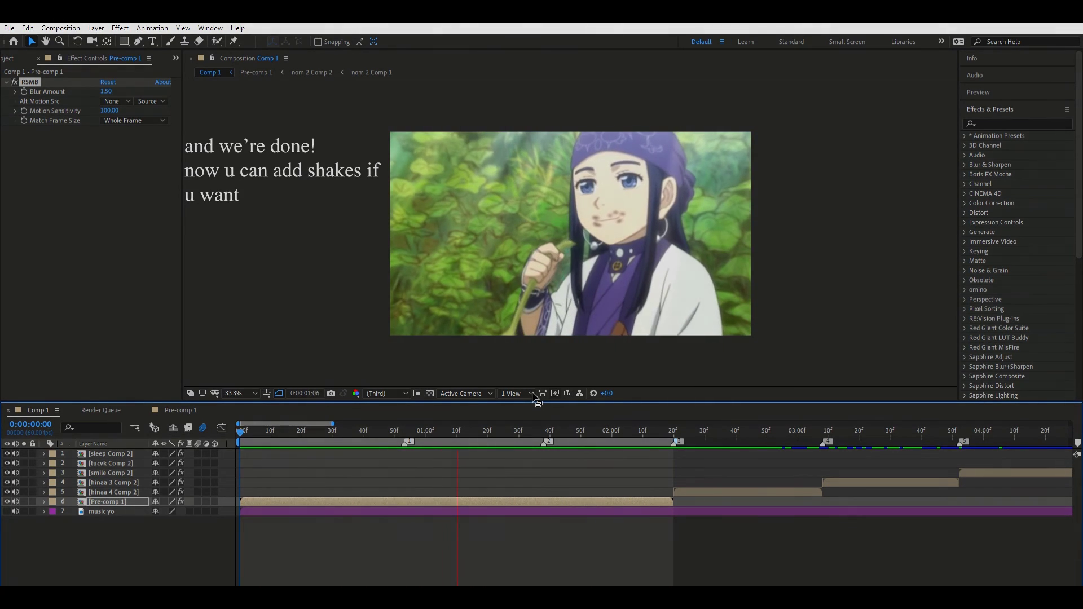
key("space")
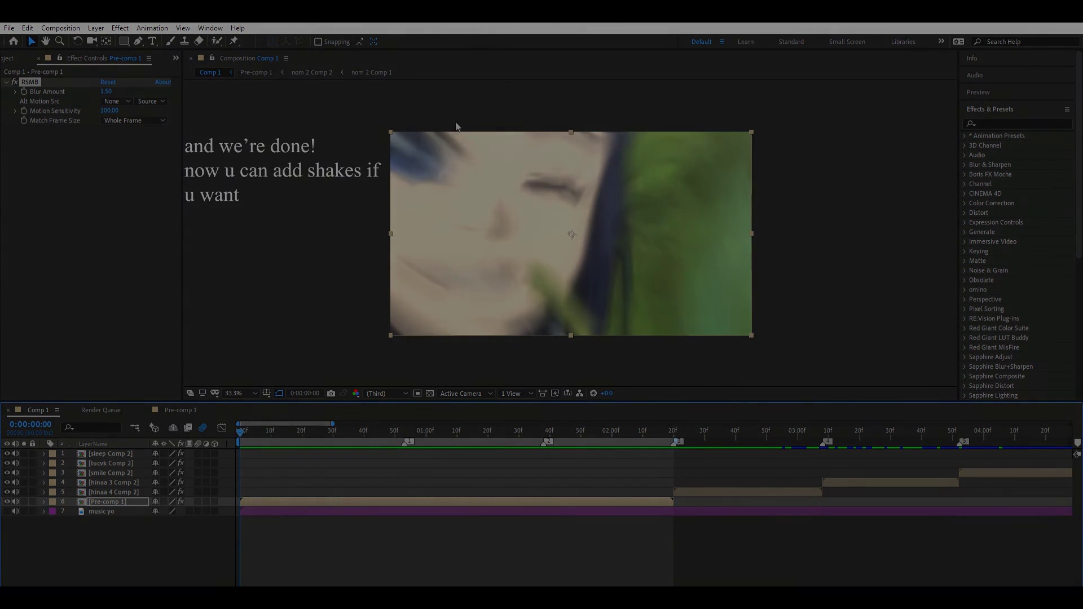